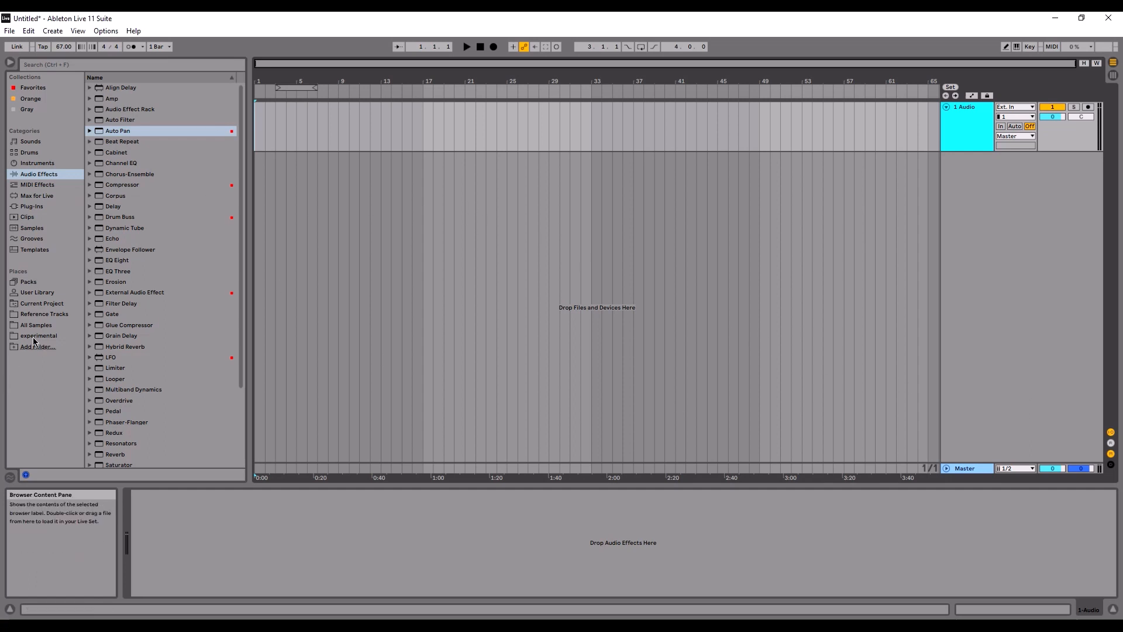
Show the default lesson of the ASP8UF by User Friendly pack, read its description and close the help view
click(30, 281)
click(97, 98)
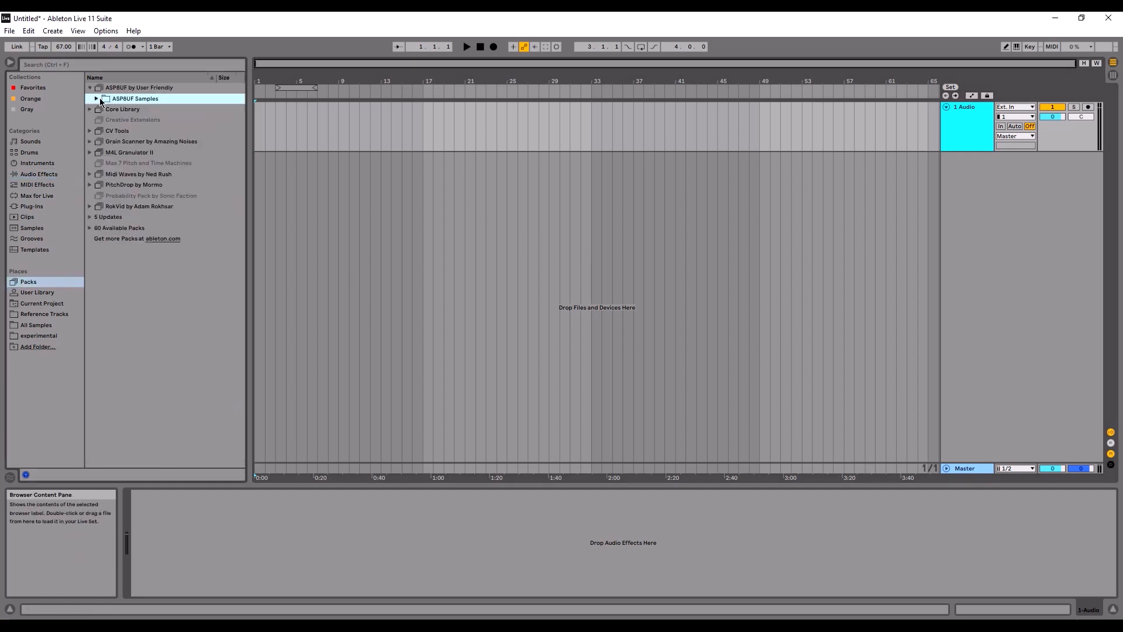
right_click(115, 88)
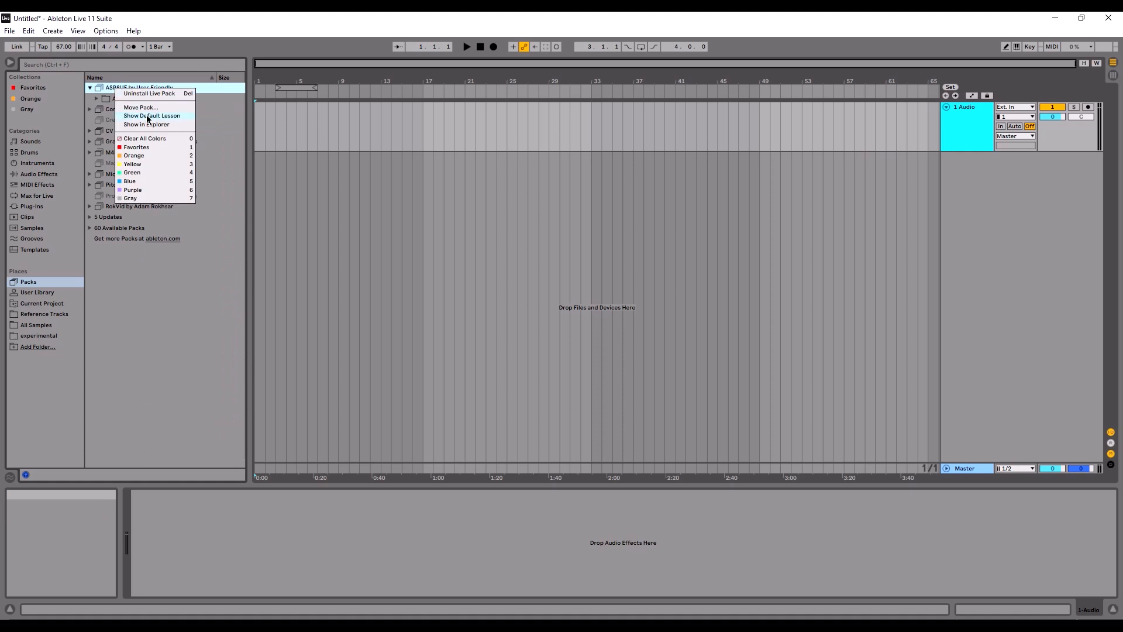
click(153, 117)
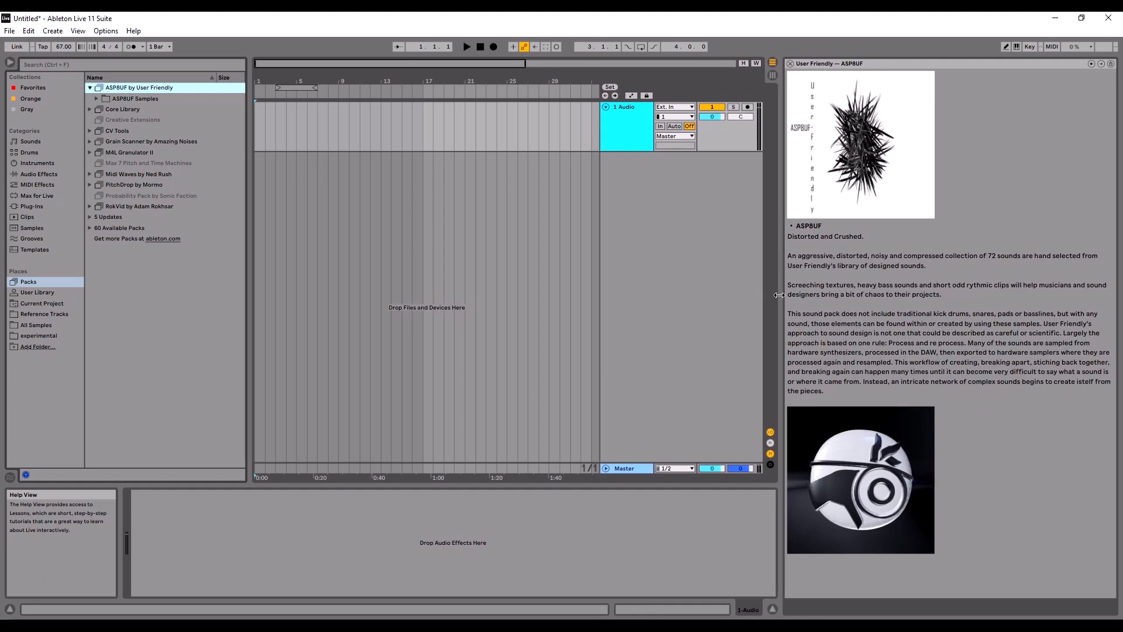
drag(766, 290, 1121, 294)
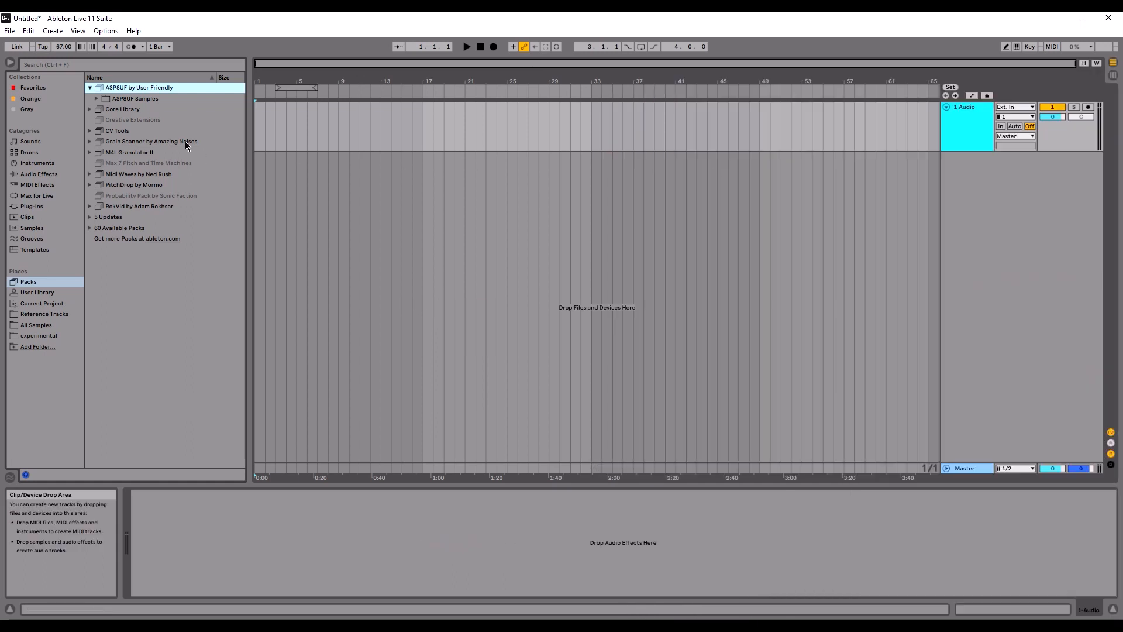
Expand the ASP8UF Samples folder and preview several samples, including UF L3.wav and UF S9.wav
click(96, 98)
click(152, 115)
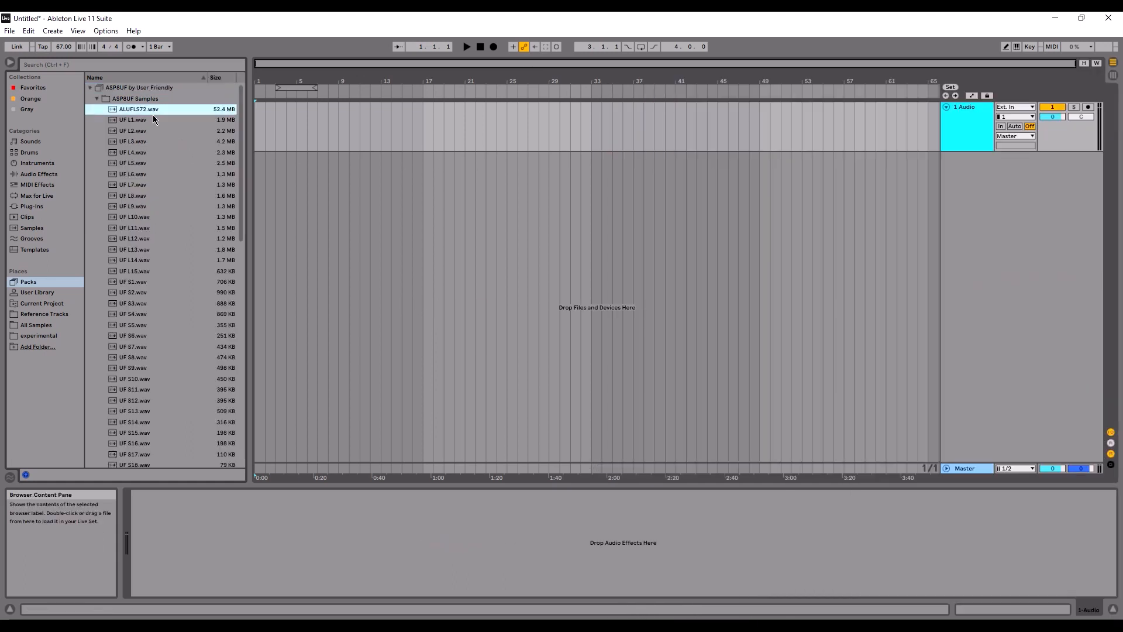
click(140, 143)
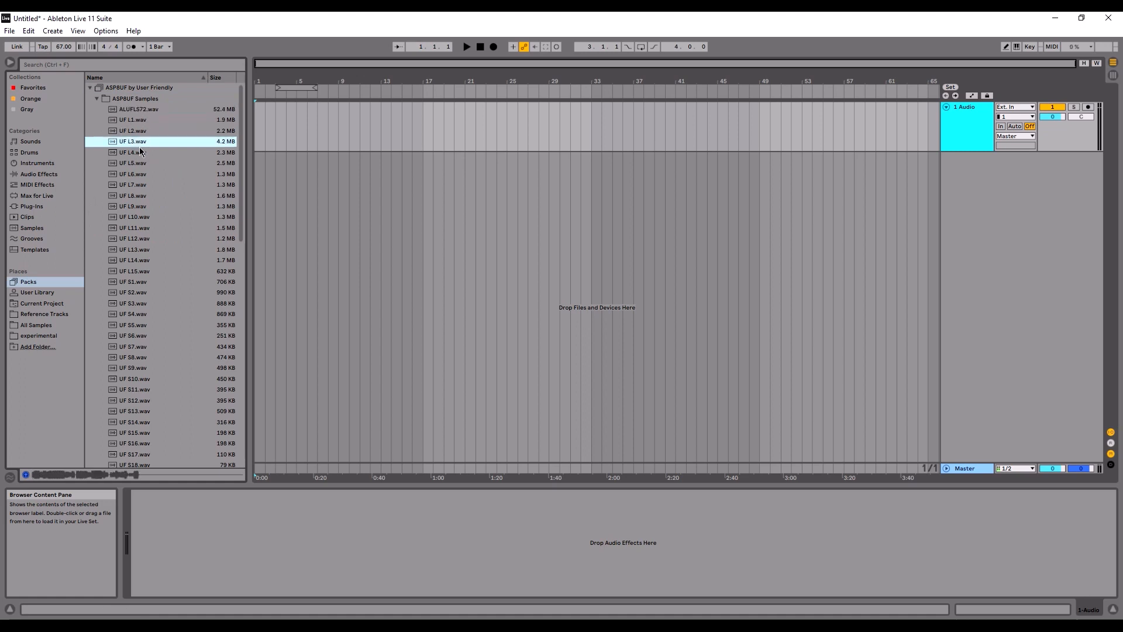
click(164, 241)
click(135, 366)
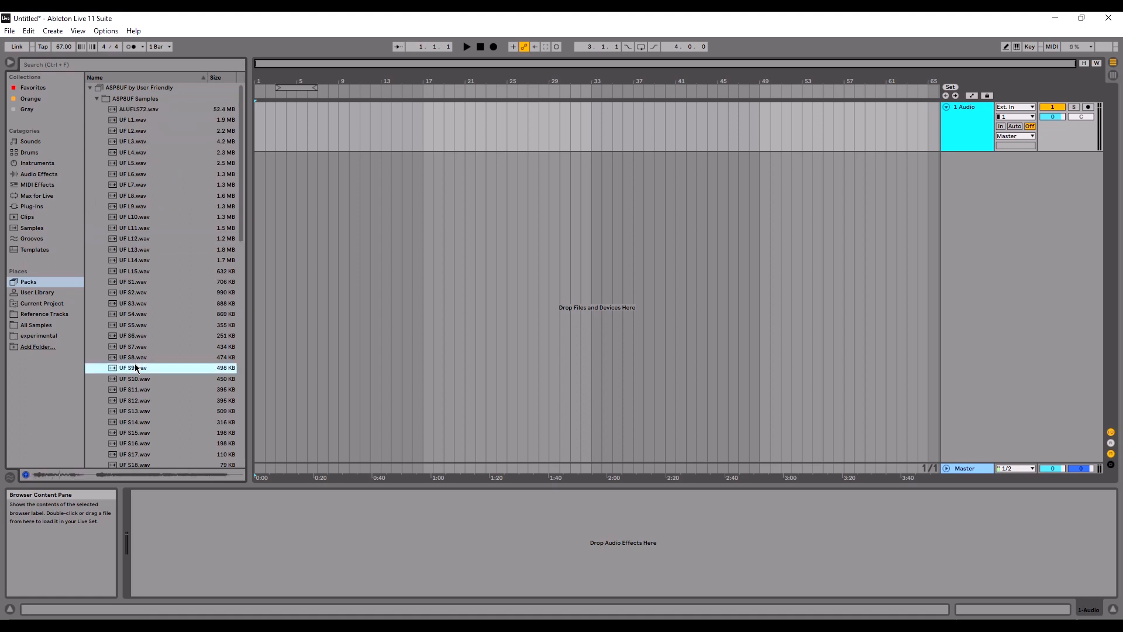
Try placing samples UF L1.wav through UF S57.wav in sequence on the audio track from bar 12, and undo the placement
click(149, 119)
scroll(166, 301, down, 2)
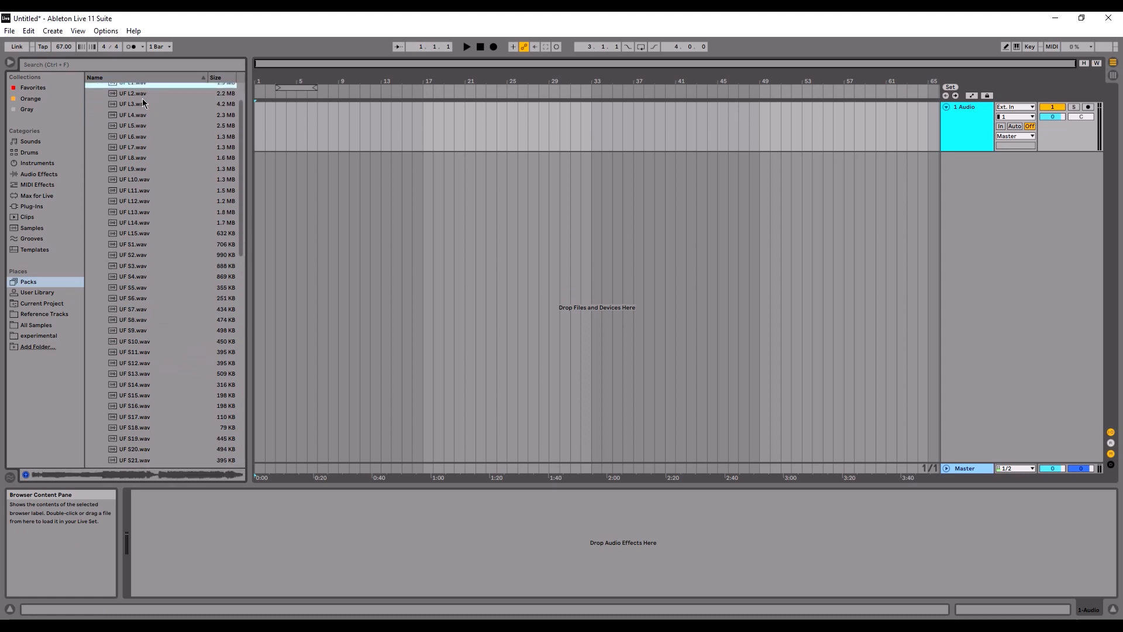
scroll(90, 303, down, 20)
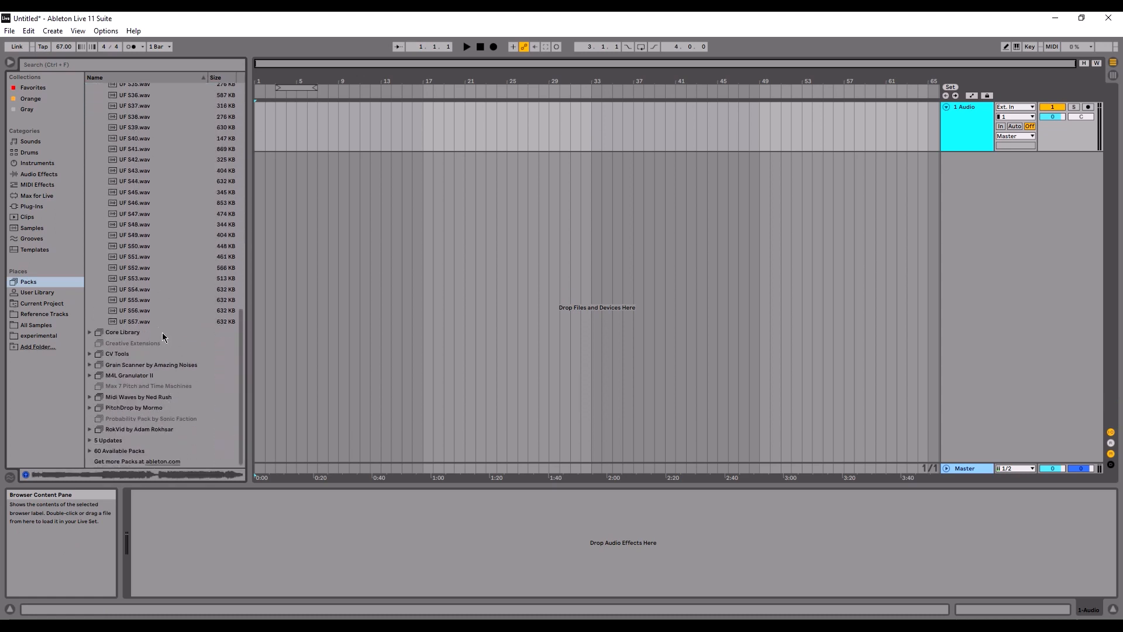
shift+click(149, 321)
scroll(168, 272, up, 15)
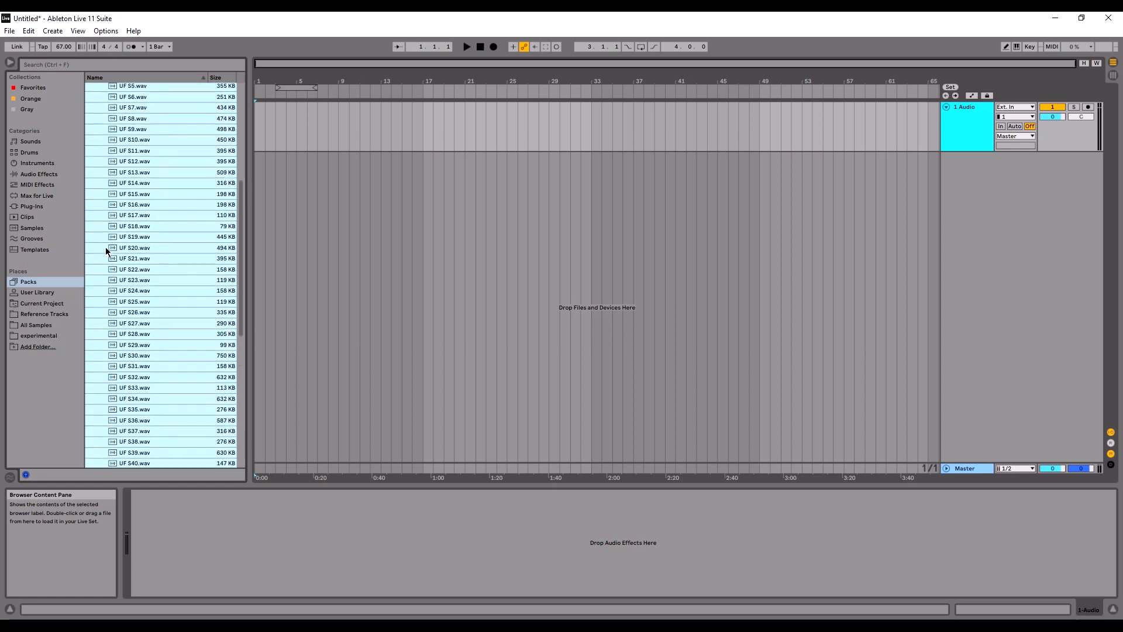
click(458, 184)
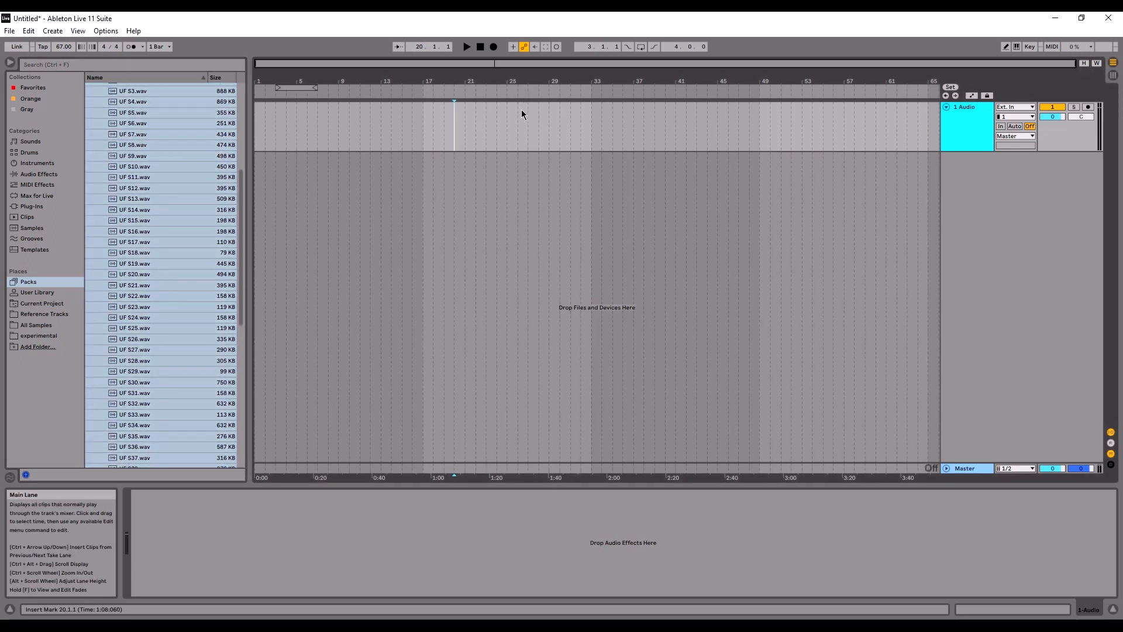
drag(232, 184, 389, 124)
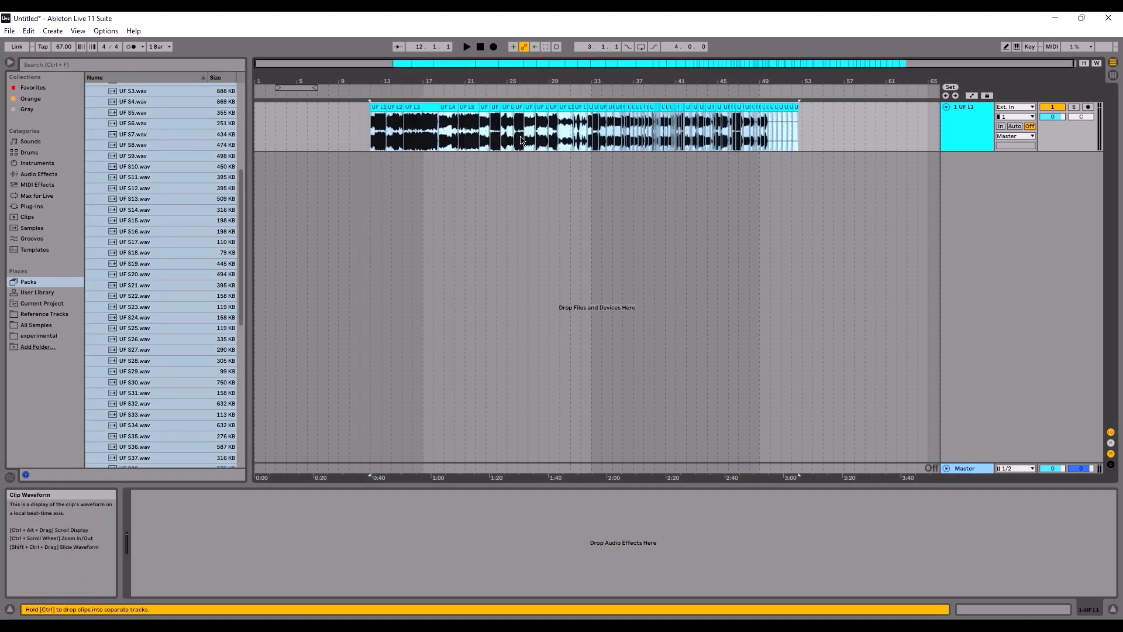
key(ctrl+z)
Place ALUFLS72.wav on the audio track at bar 10 and play it back from bar 22
scroll(181, 175, up, 7)
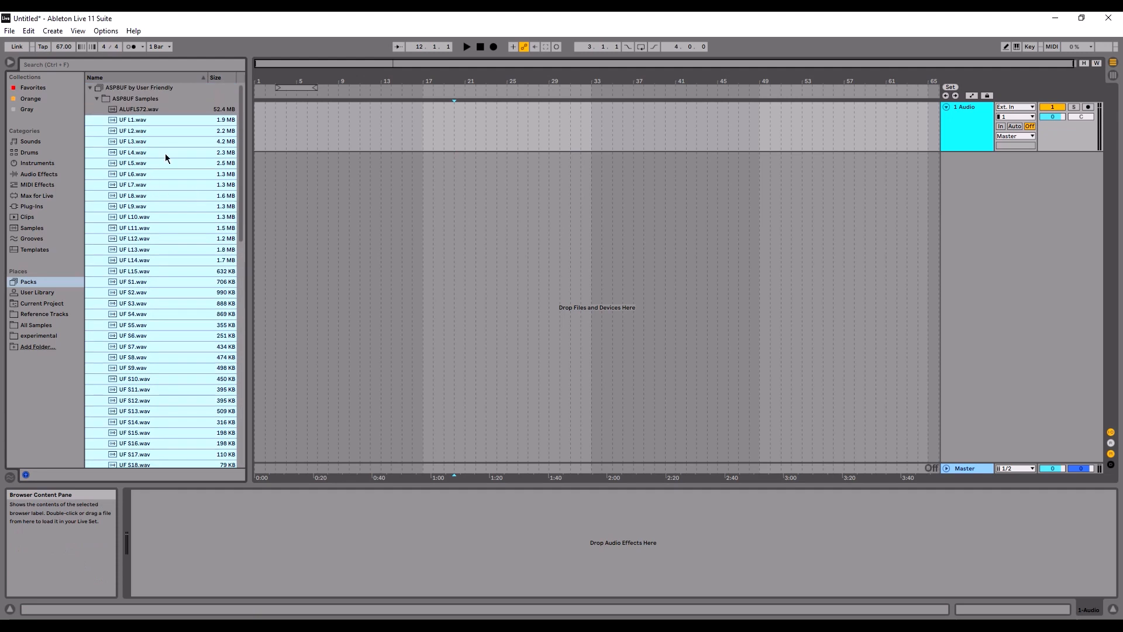
click(128, 112)
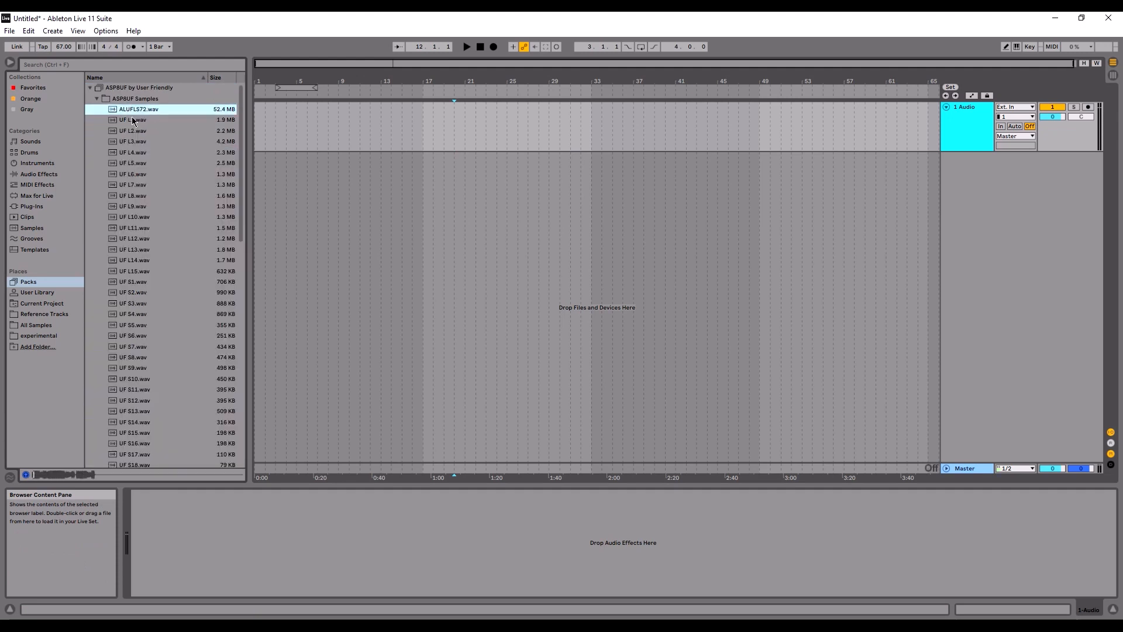
drag(196, 113, 350, 125)
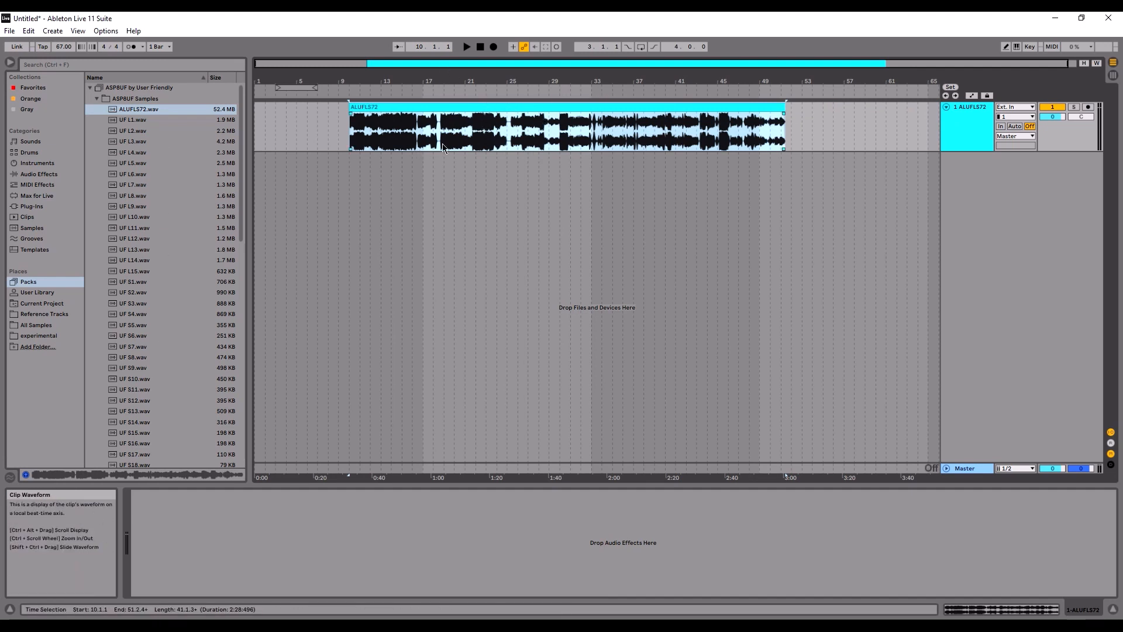
click(479, 140)
key(space)
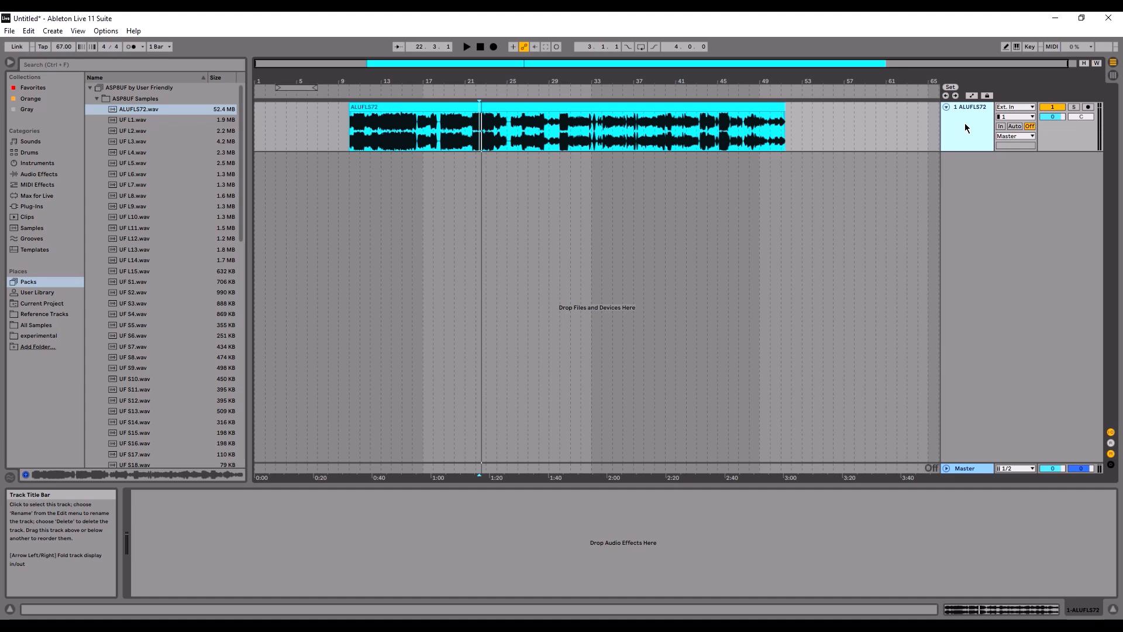
Insert a new MIDI track and move the ALUFLS72 clip to the start of the arrangement at 1.1.1
key(ctrl+shift+t)
click(659, 130)
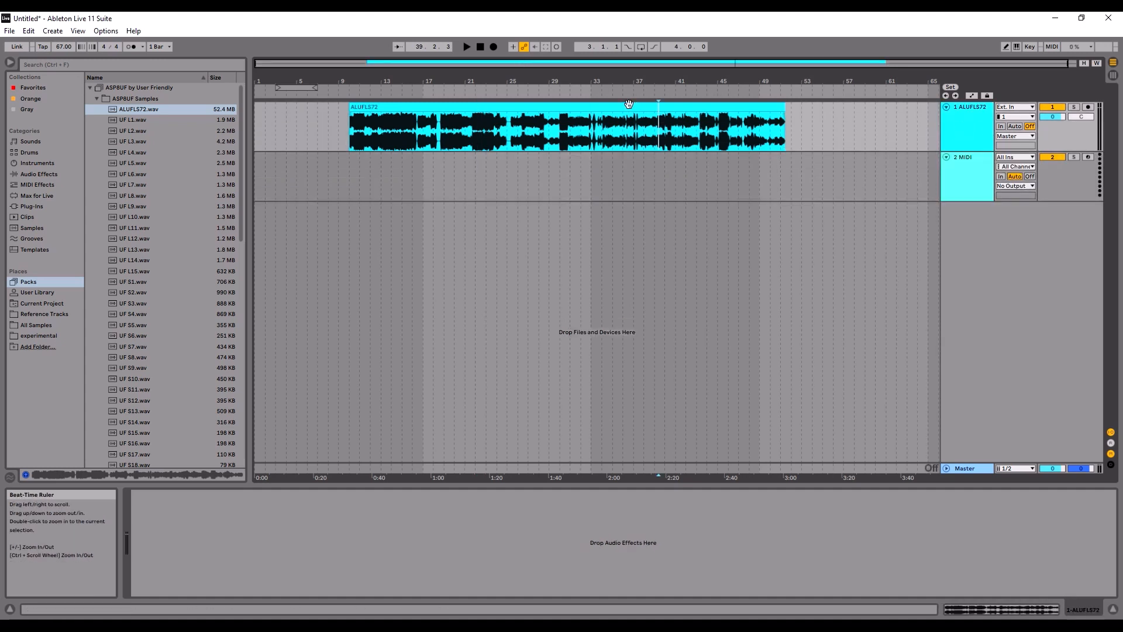
drag(630, 104, 517, 112)
Listen to a section of the ALUFLS72 clip from shortly after the start of bar 21
click(479, 140)
scroll(494, 134, up, 10)
scroll(495, 134, down, 5)
key(space)
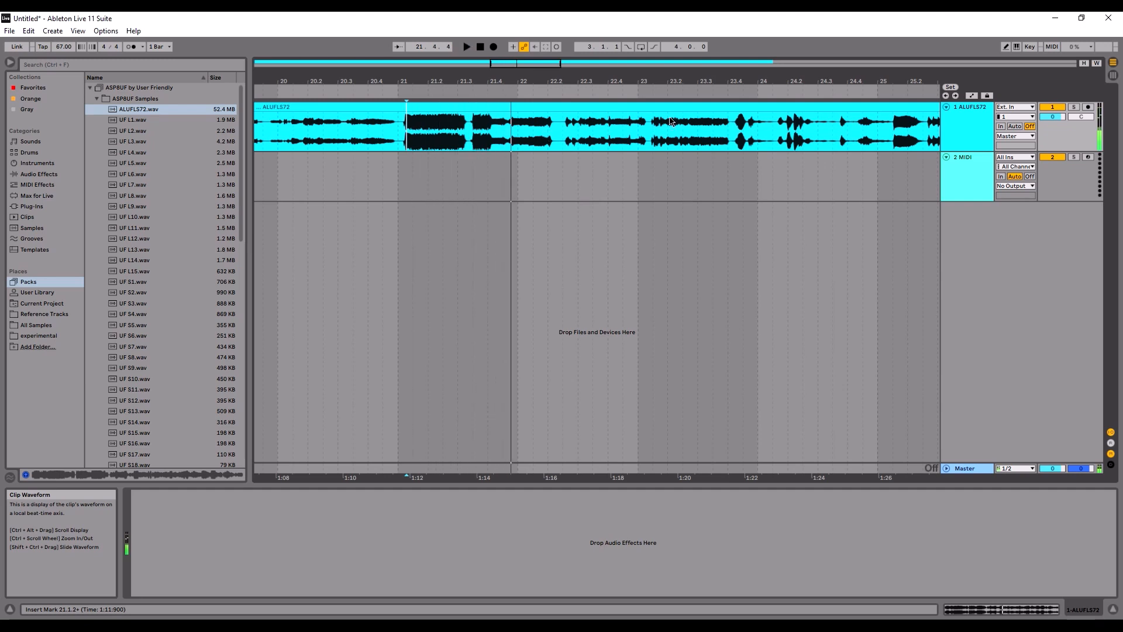
scroll(647, 149, down, 8)
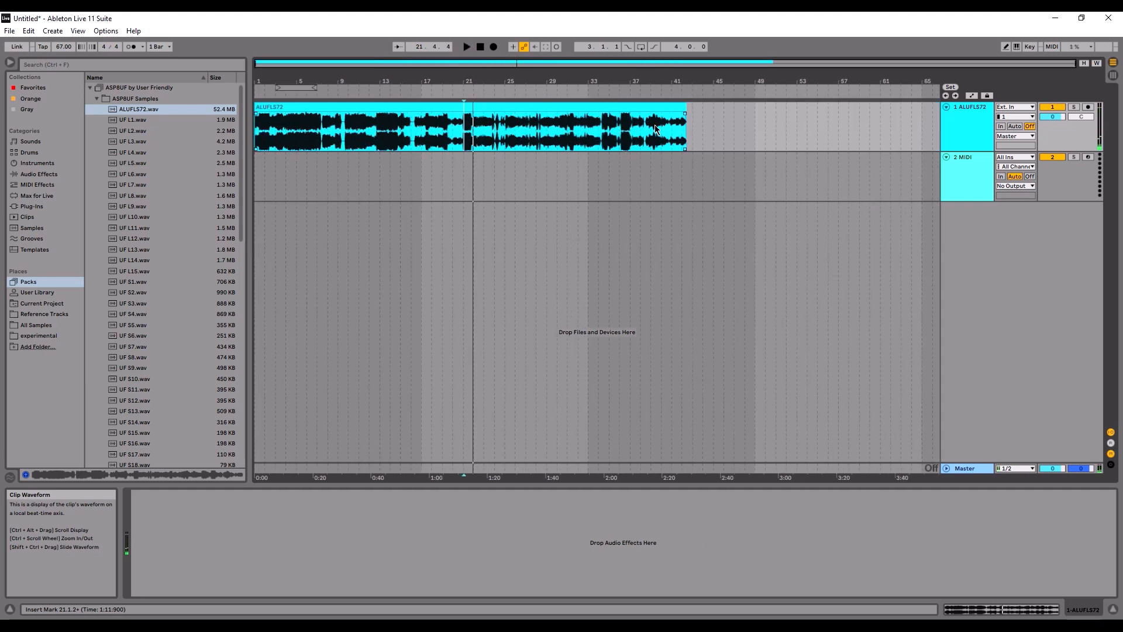
Load the ALUFLS72 clip into a Simpler on the MIDI track and delete the original audio track
click(522, 107)
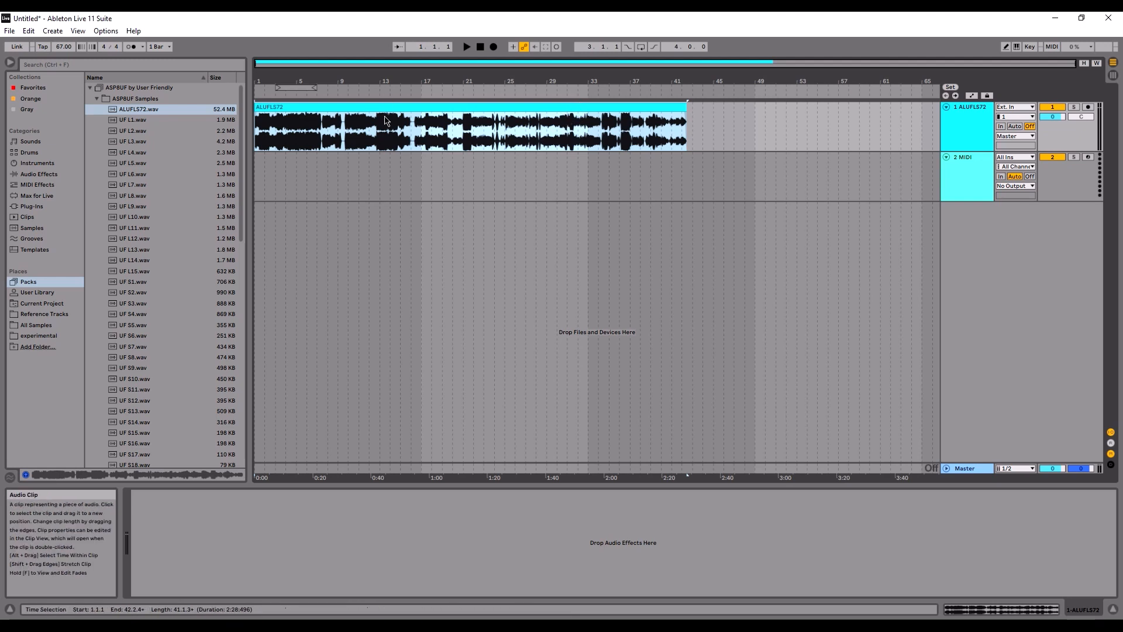
mouse_move(397, 105)
mouse_down()
mouse_move(435, 156)
mouse_move(456, 120)
mouse_move(398, 120)
mouse_move(520, 119)
mouse_move(399, 111)
mouse_up()
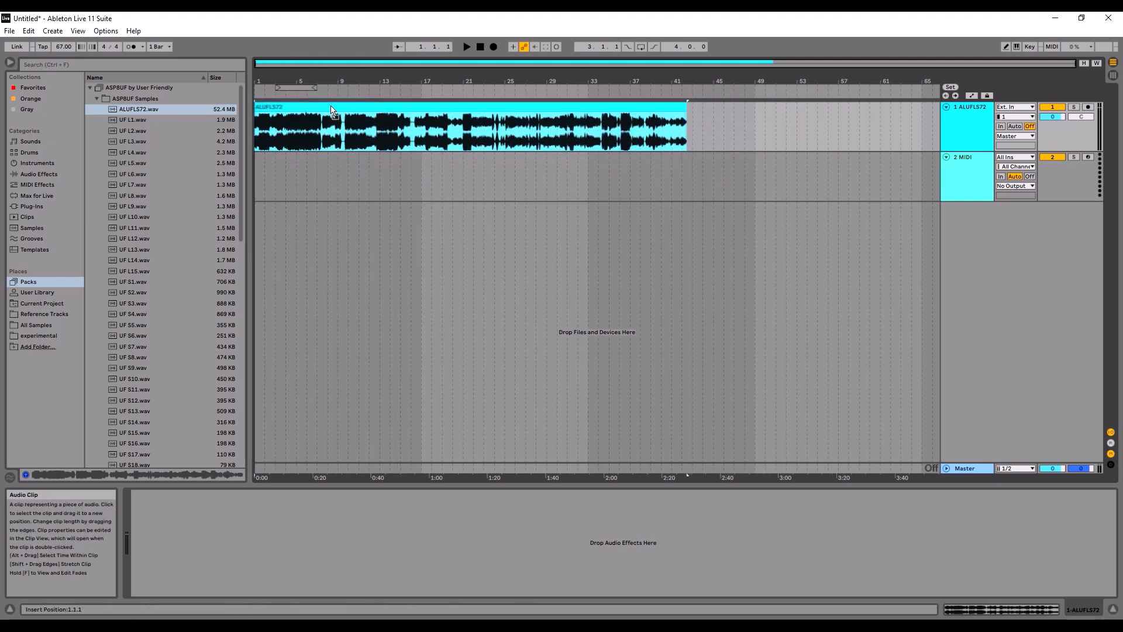
click(944, 169)
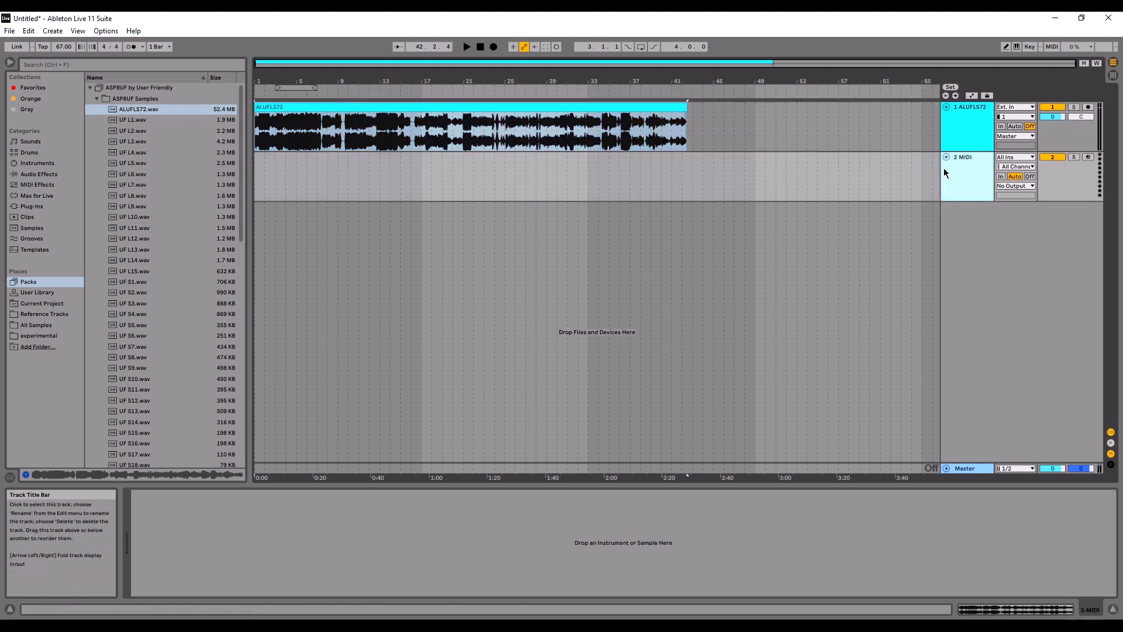
drag(311, 531, 345, 531)
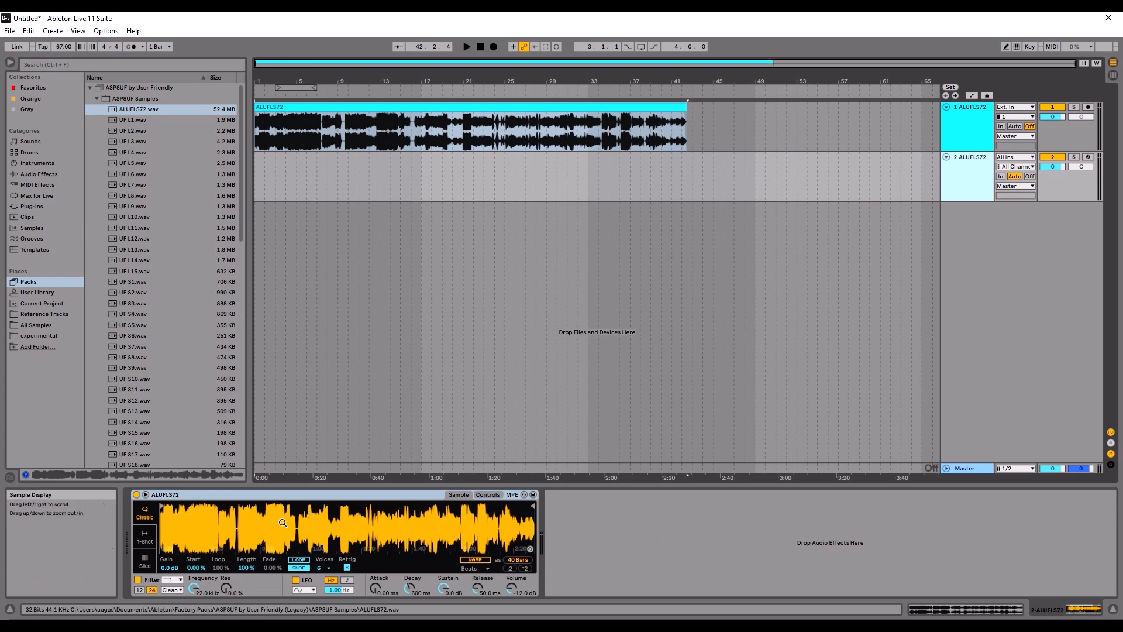
click(969, 139)
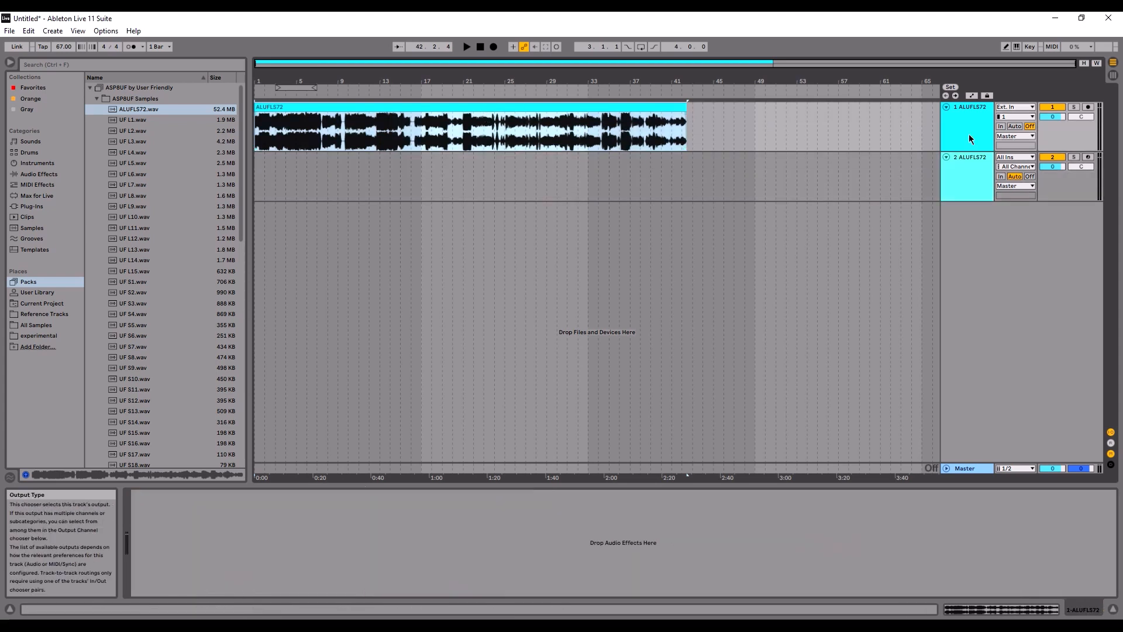
key(Delete)
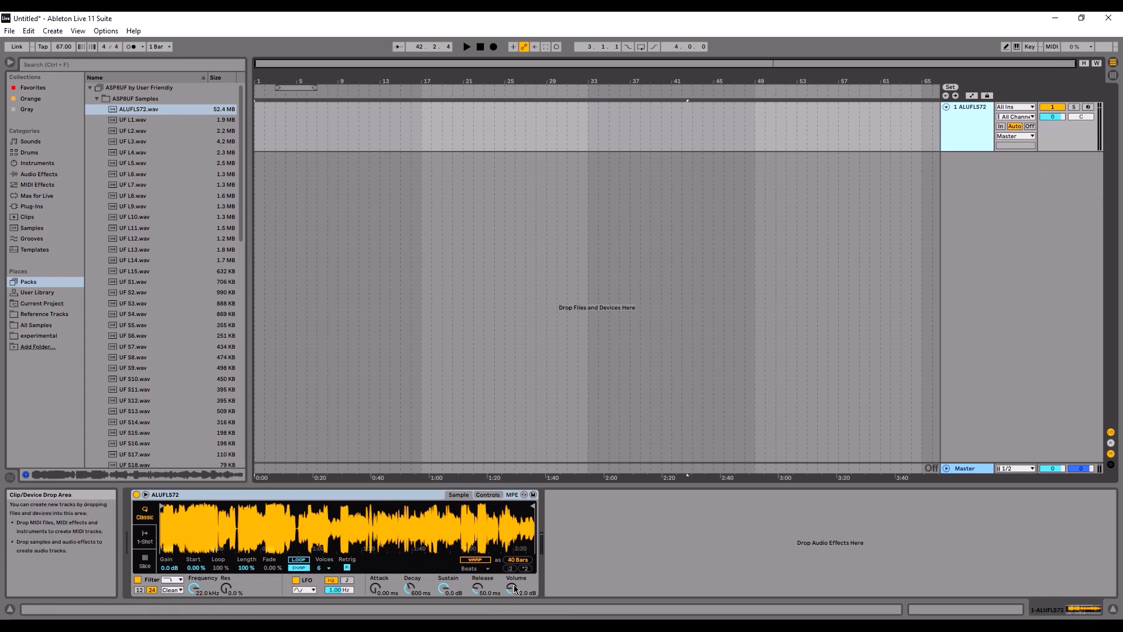
Add an LFO device from the Favorites collection after the Simpler and map it to the sample start
click(380, 500)
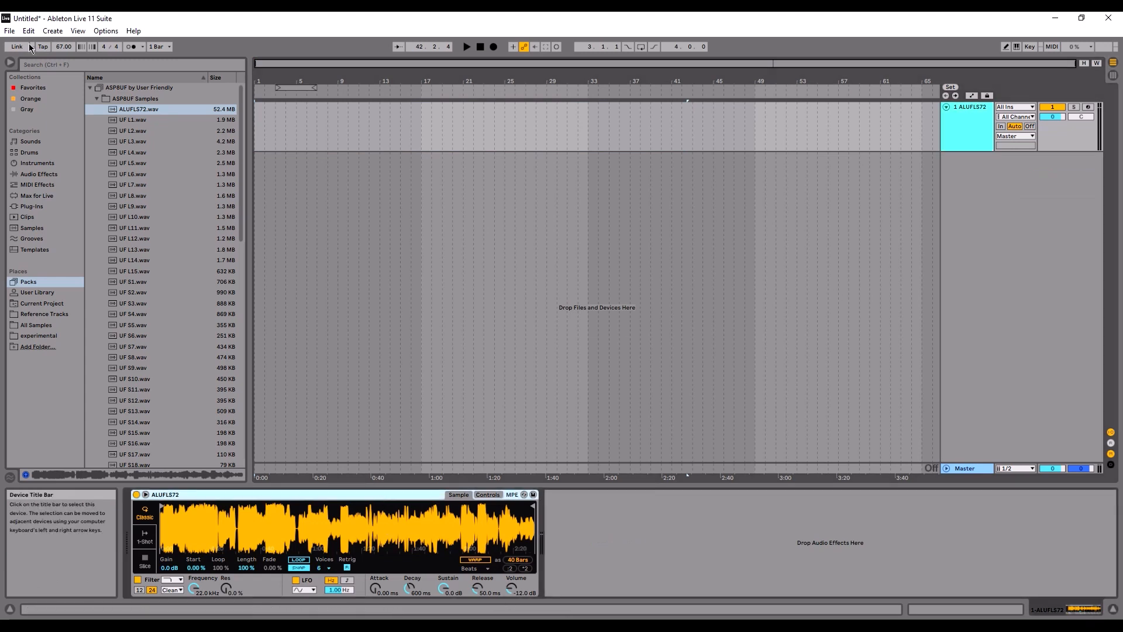
click(34, 86)
click(166, 143)
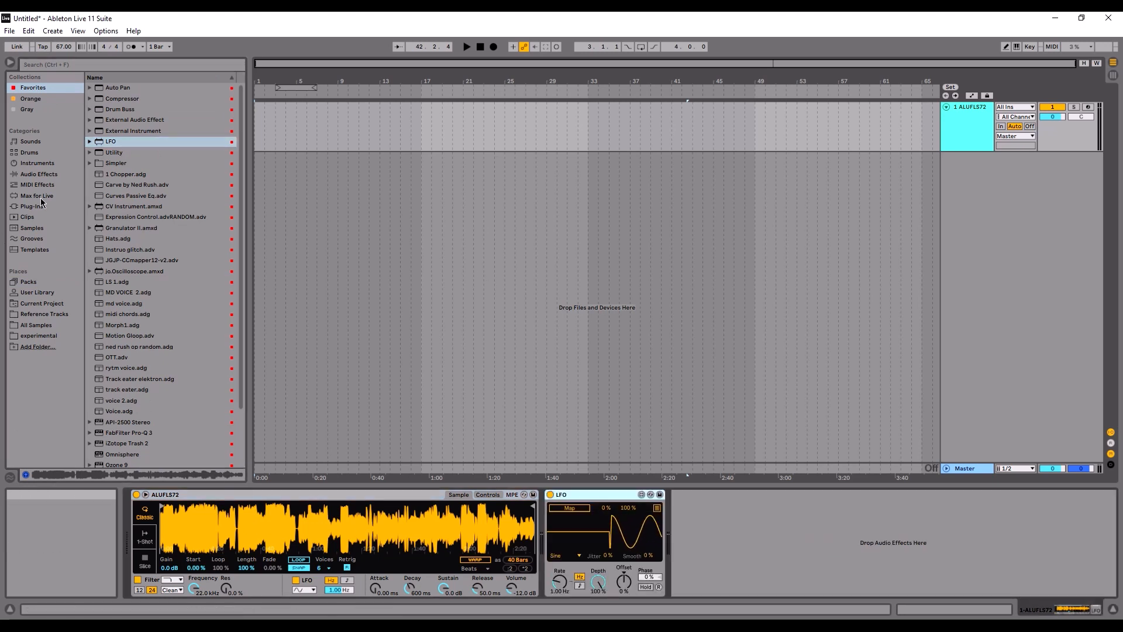
click(34, 175)
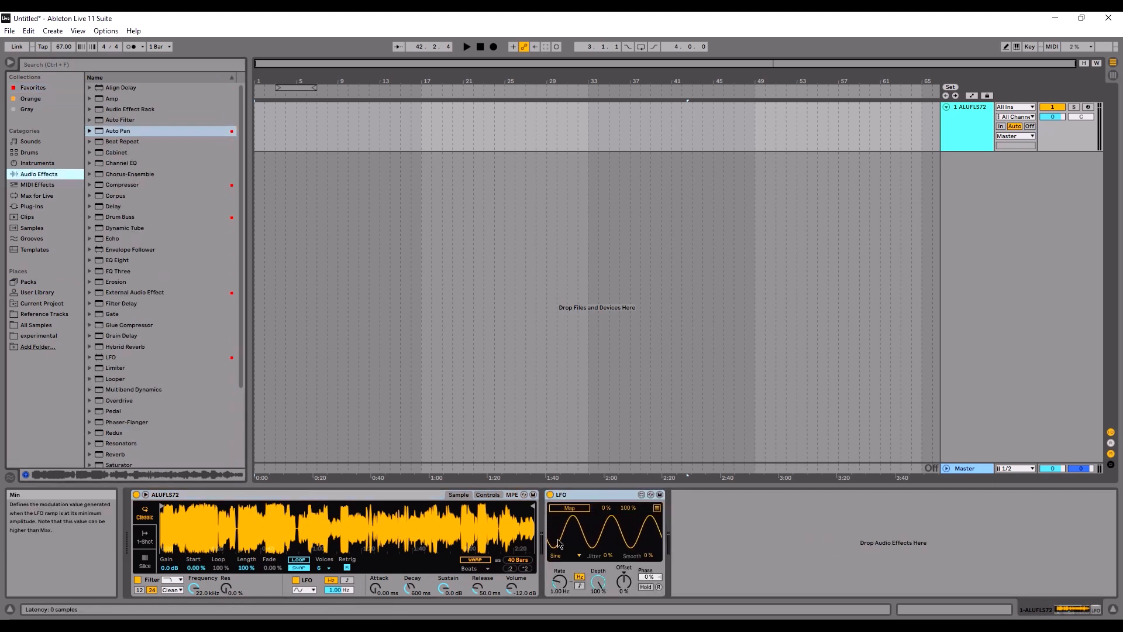
click(569, 508)
click(196, 567)
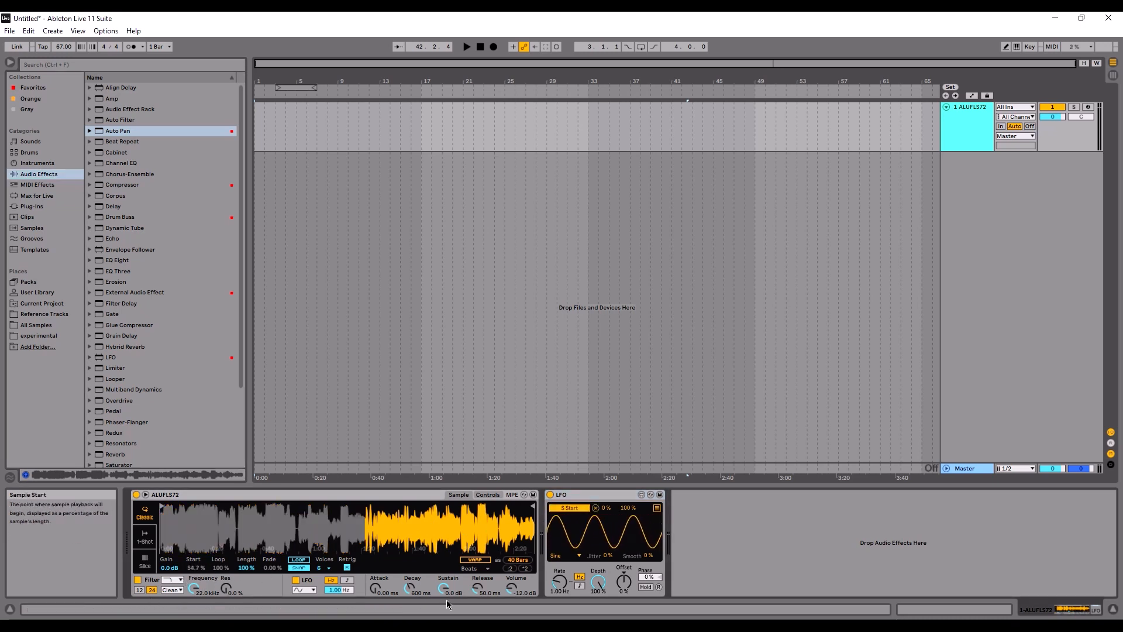
Switch the LFO to tempo sync with a rate of 1/2 and set its waveform to Random
click(580, 586)
drag(560, 581, 560, 578)
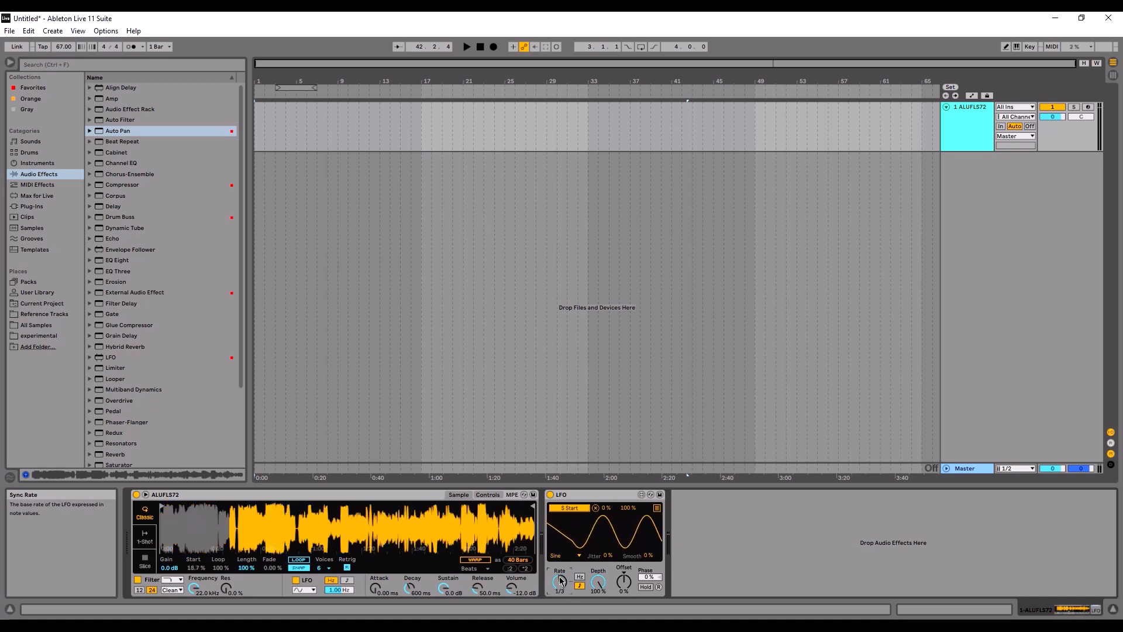
drag(560, 581, 560, 586)
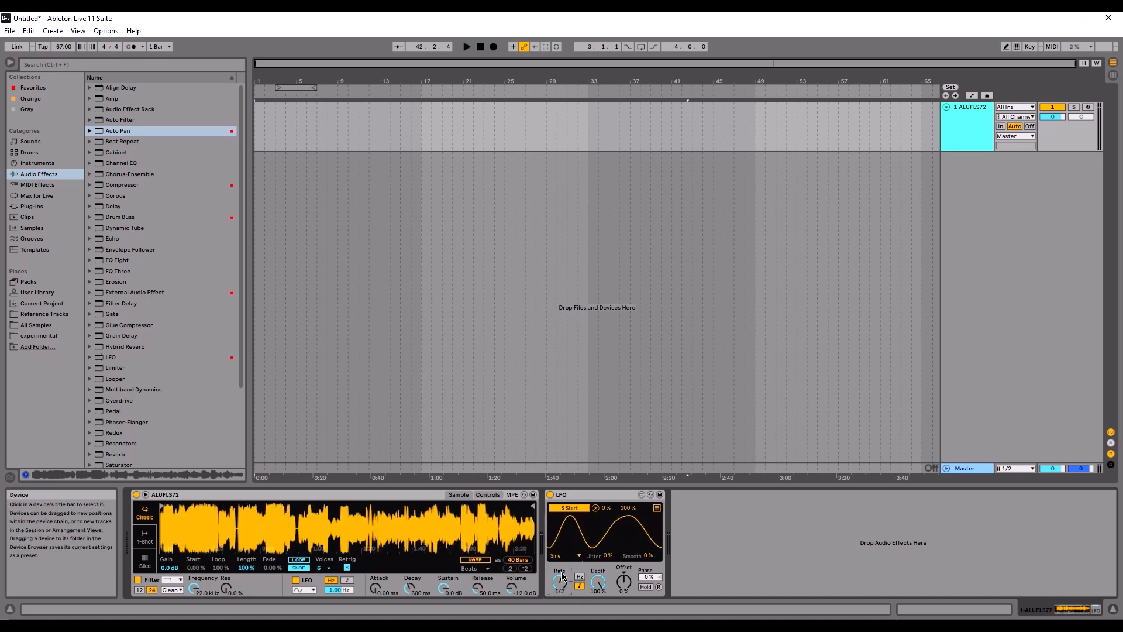
click(576, 555)
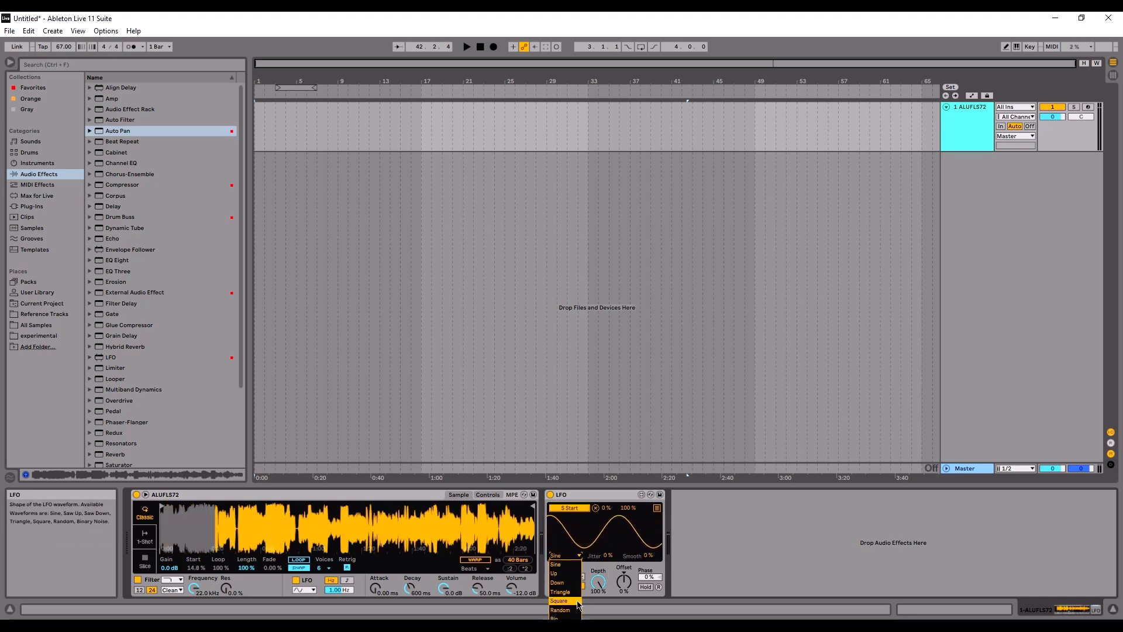
click(561, 610)
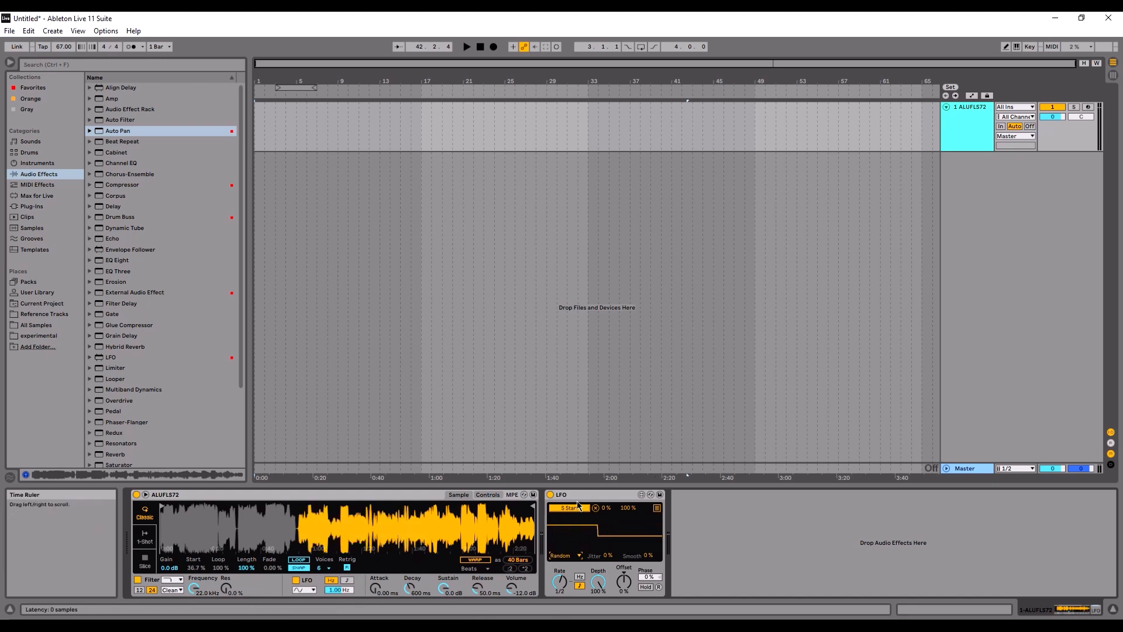
Duplicate the LFO directly after the first one and map the copy to the Simpler's Transpose parameter
ctrl+drag(587, 498, 671, 521)
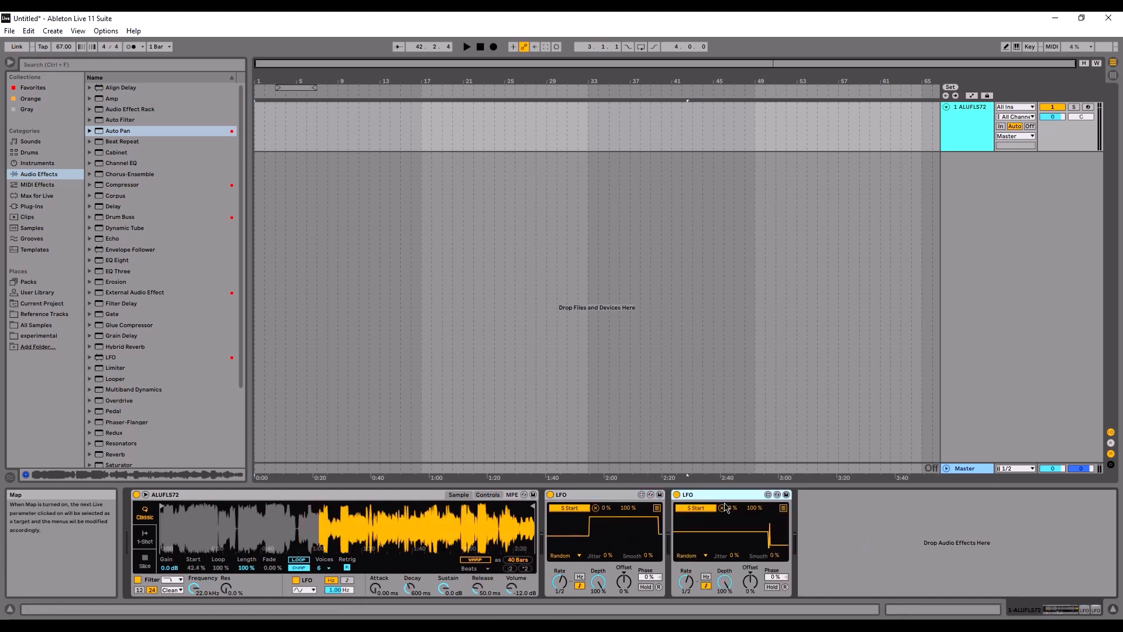
click(488, 495)
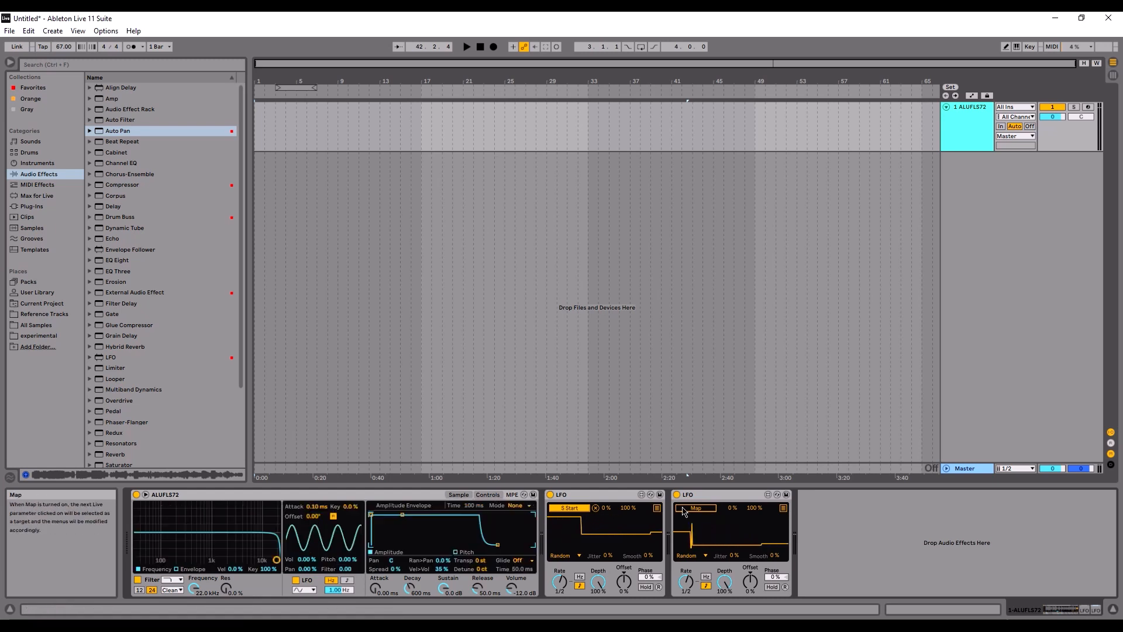
click(480, 561)
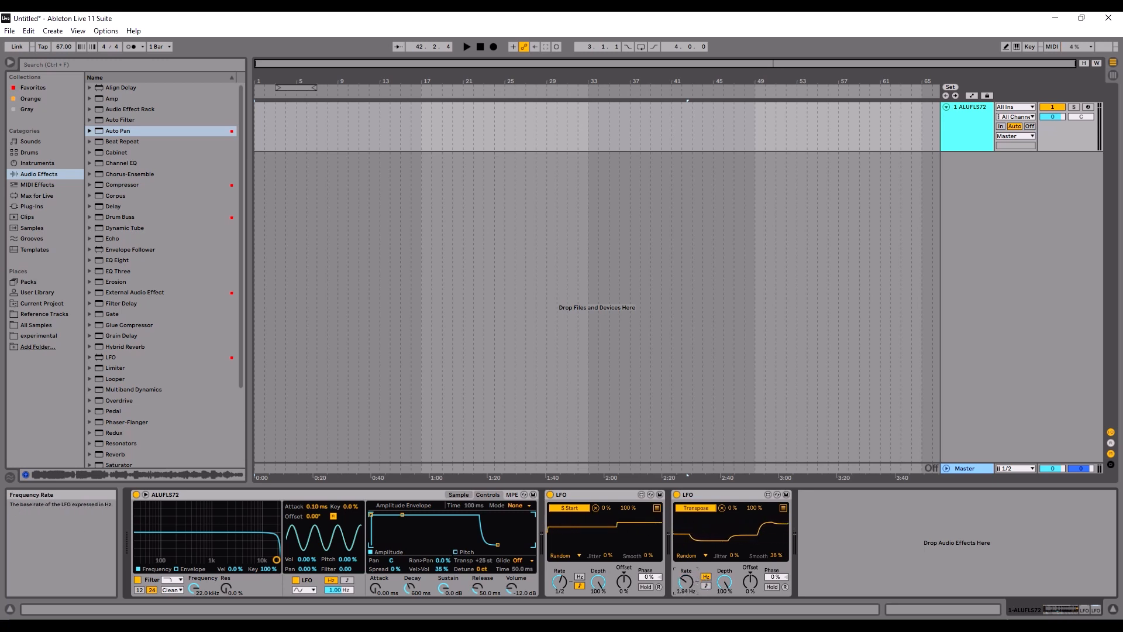
Insert an empty 32-bar MIDI clip on the ALUFLS72 track, running from bar 1 to bar 33
click(282, 135)
key(space)
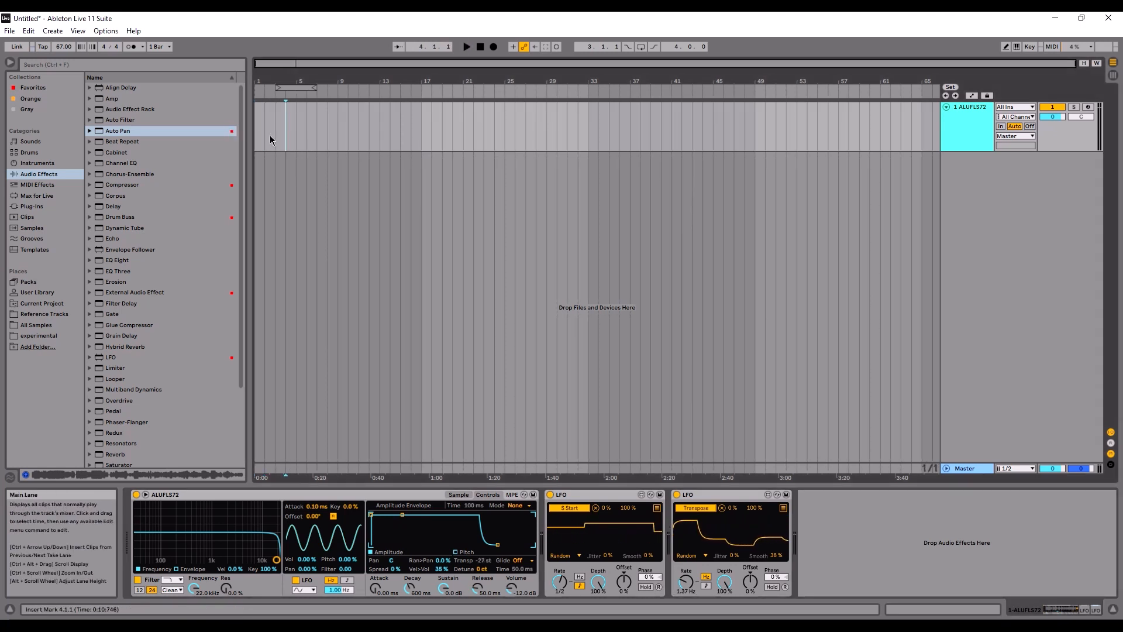
click(259, 132)
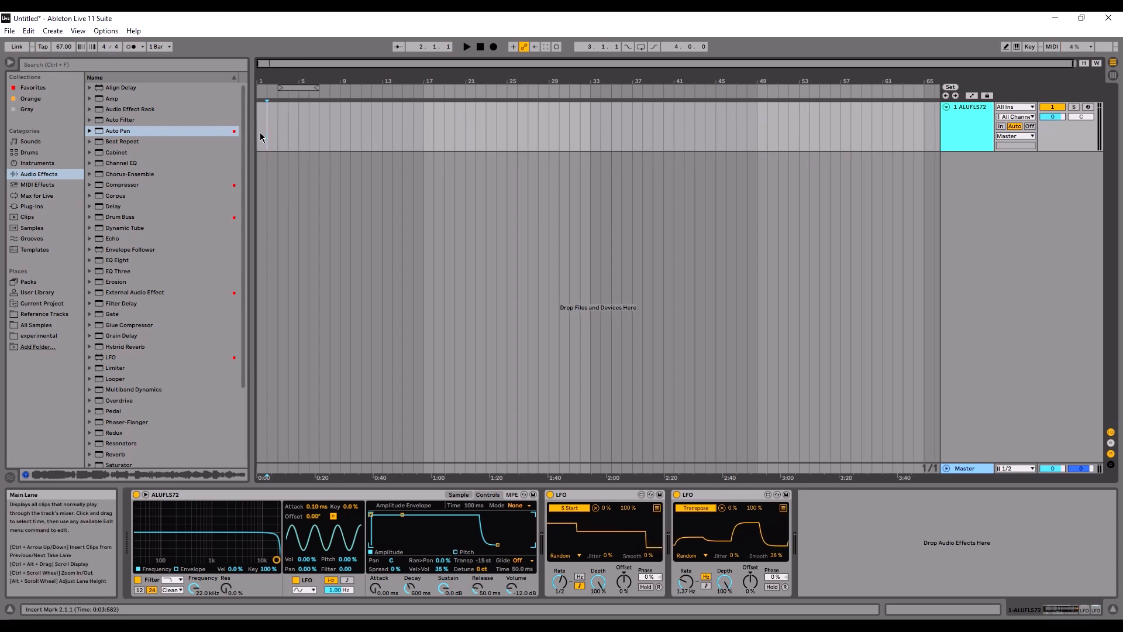
drag(259, 132, 574, 139)
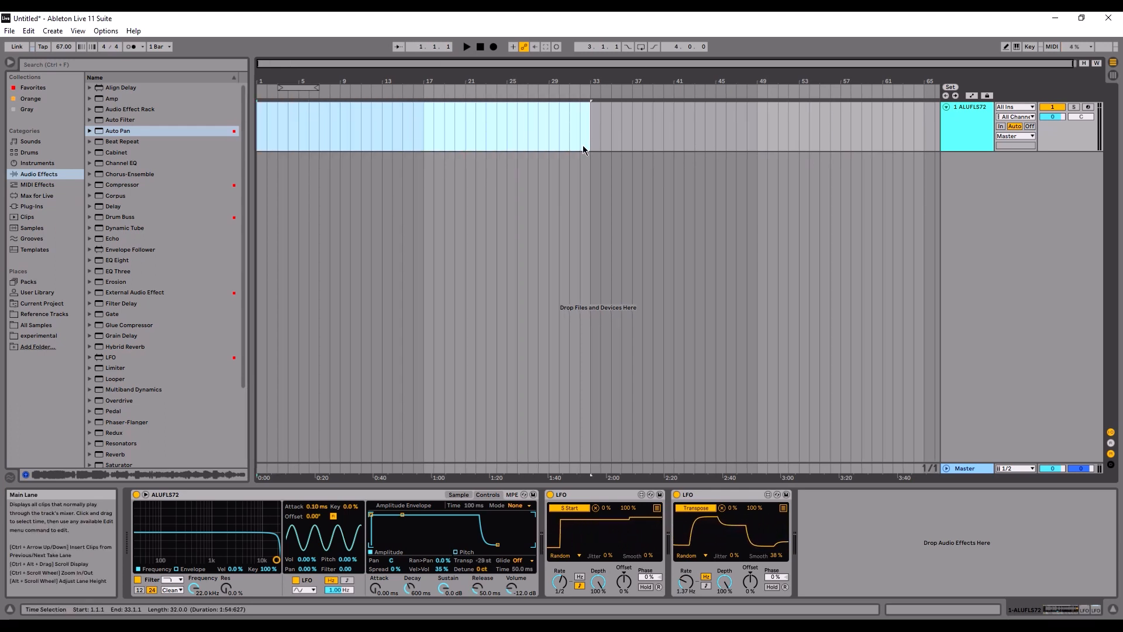
key(ctrl+shift+m)
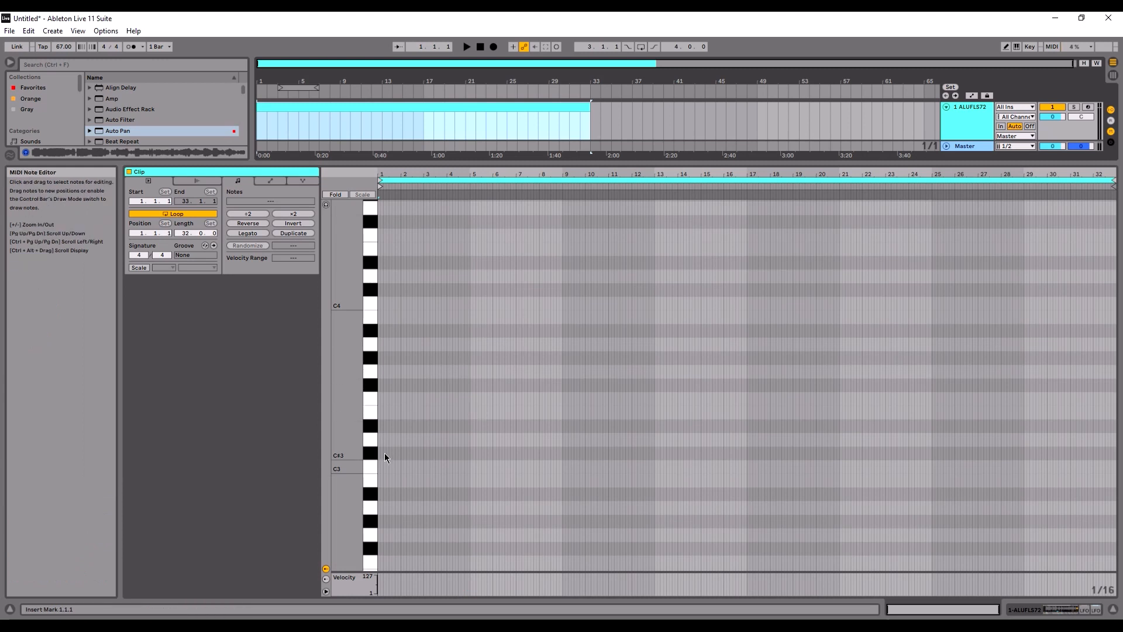
Add a half-bar C3 note at the very start of the MIDI clip
click(403, 458)
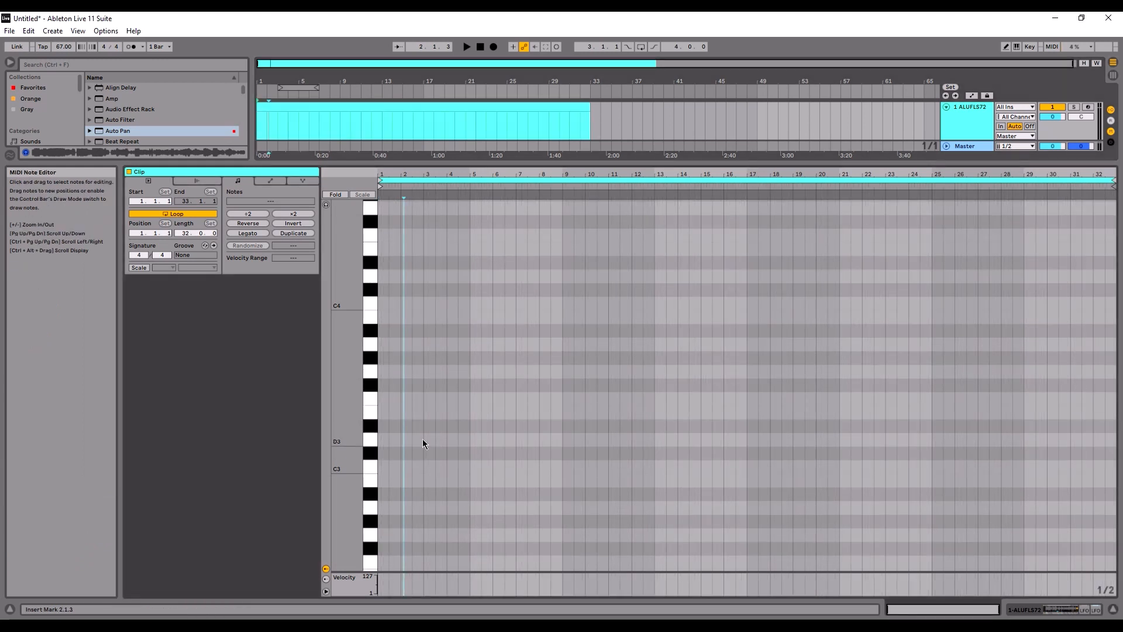
scroll(381, 479, up, 7)
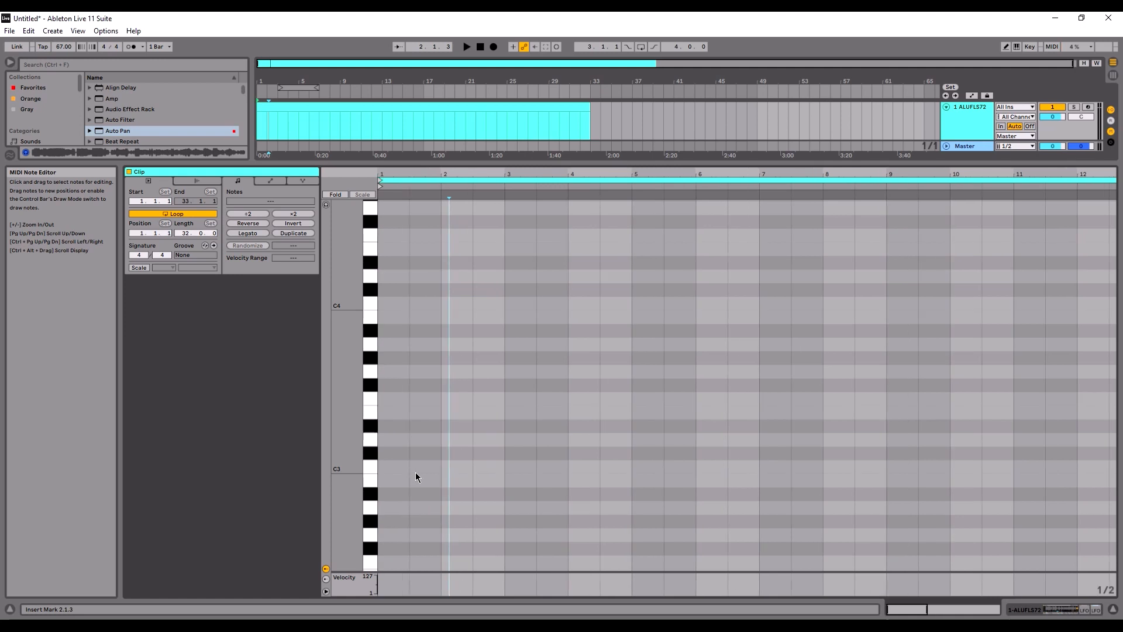
scroll(409, 472, up, 2)
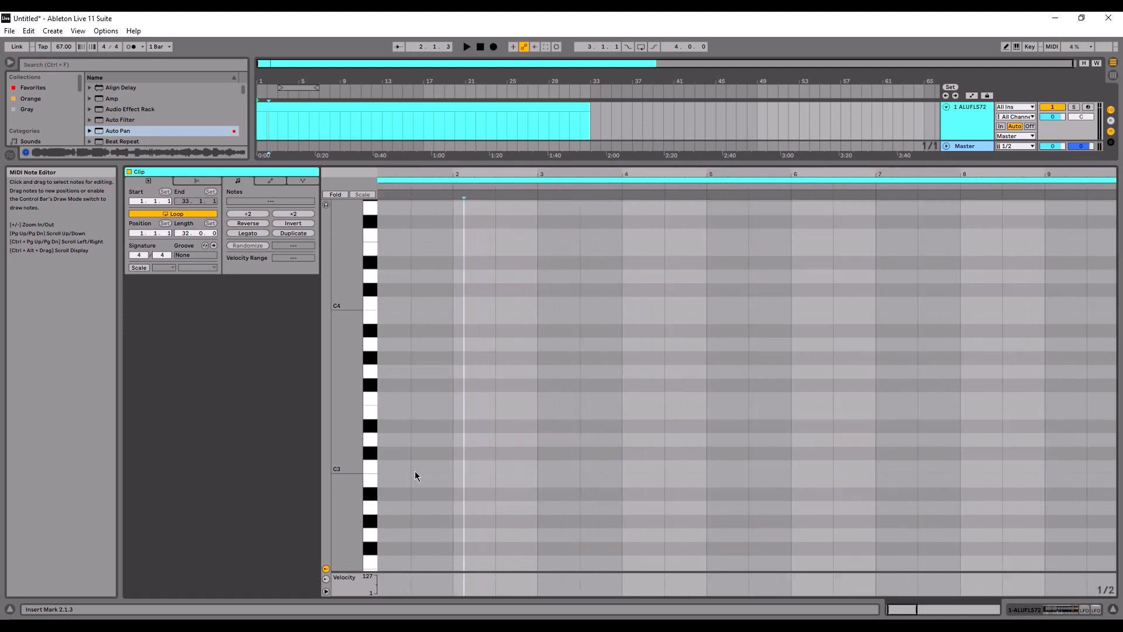
double_click(401, 472)
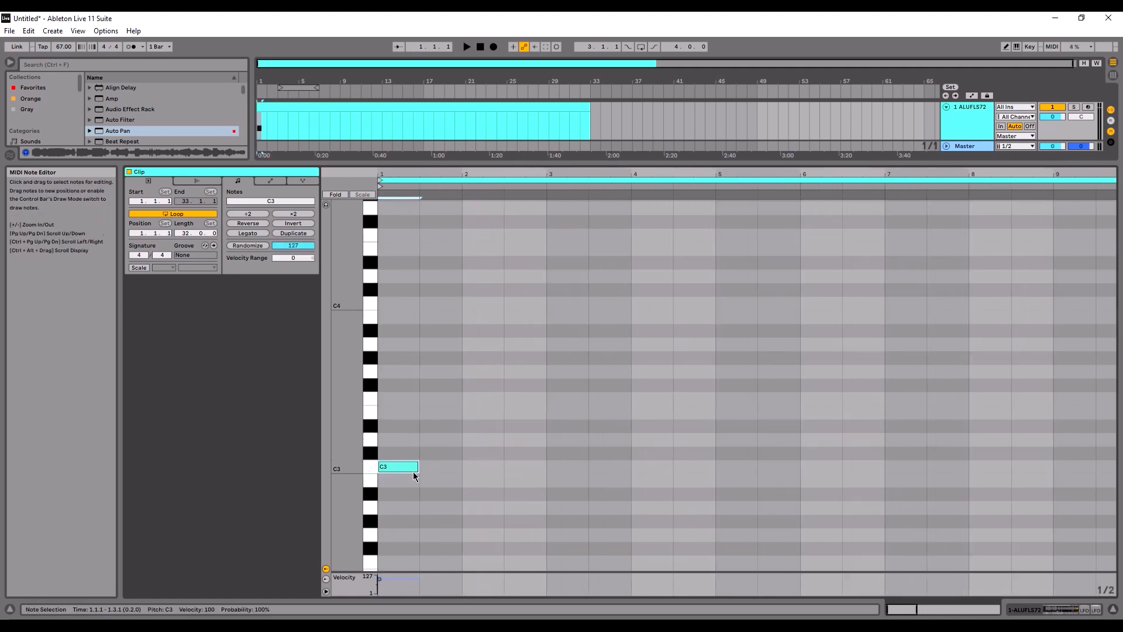
Duplicate the half-bar C3 note back to back until the notes run past the clip's end at bar 33
key(ctrl+d)
key(ctrl+d)
key(ctrl+d)
key(ctrl+d)
key(ctrl+d)
key(ctrl+d)
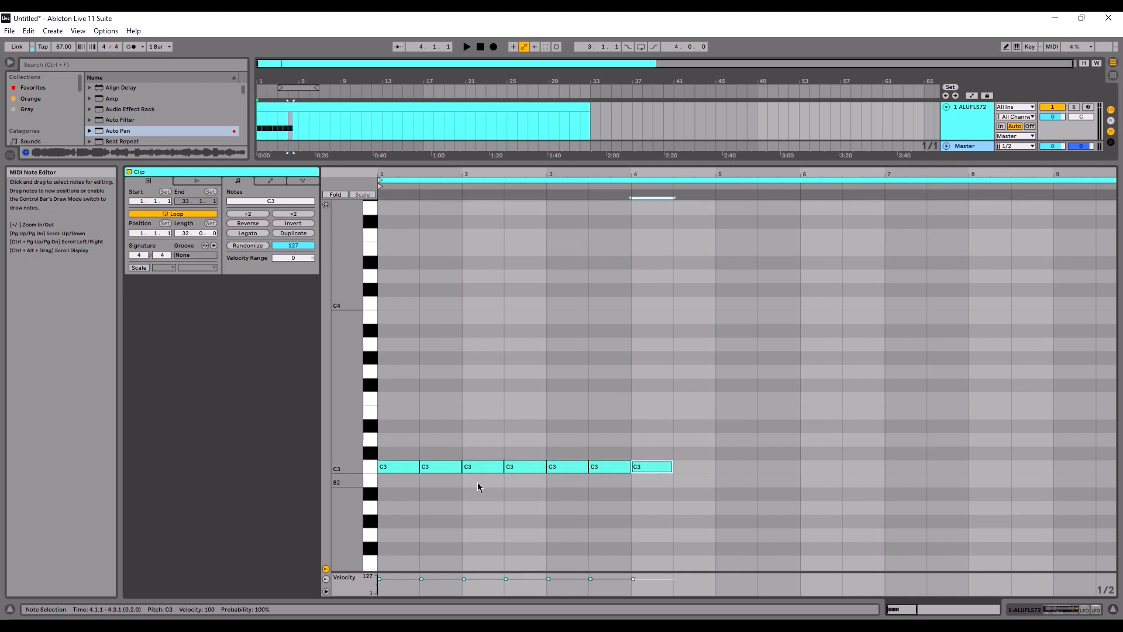
key(ctrl+d)
key(ctrl+d)
key(ctrl+d)
key(ctrl+d)
key(ctrl+d)
key(ctrl+d)
key(ctrl+d)
key(ctrl+a)
key(ctrl+d)
key(minus)
key(minus)
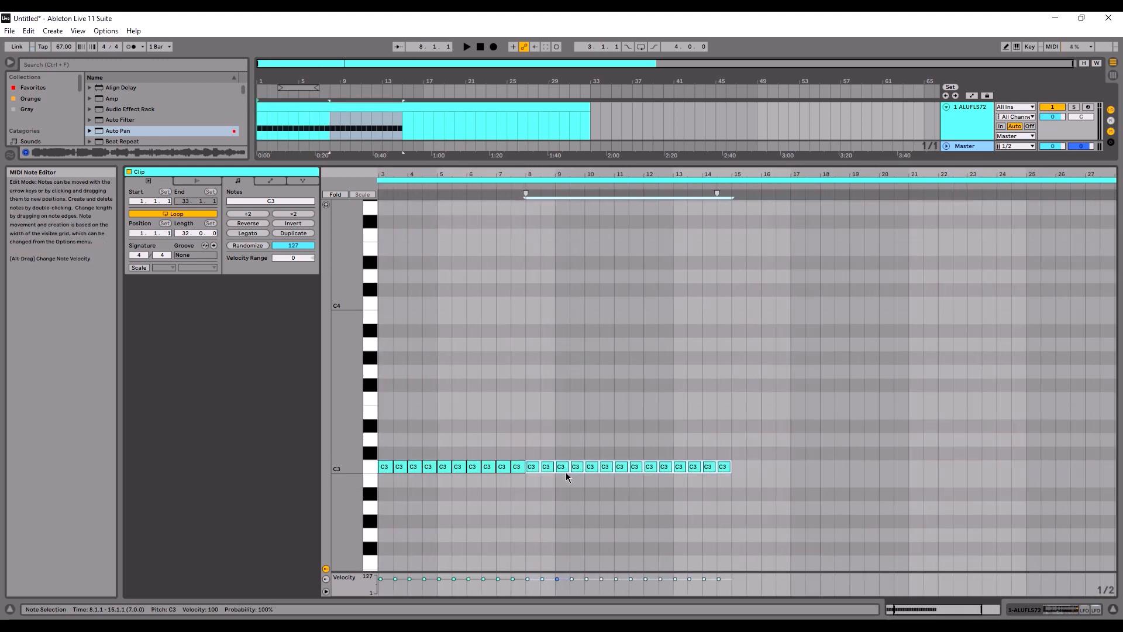
key(ctrl+d)
key(minus)
key(ctrl+a)
key(ctrl+d)
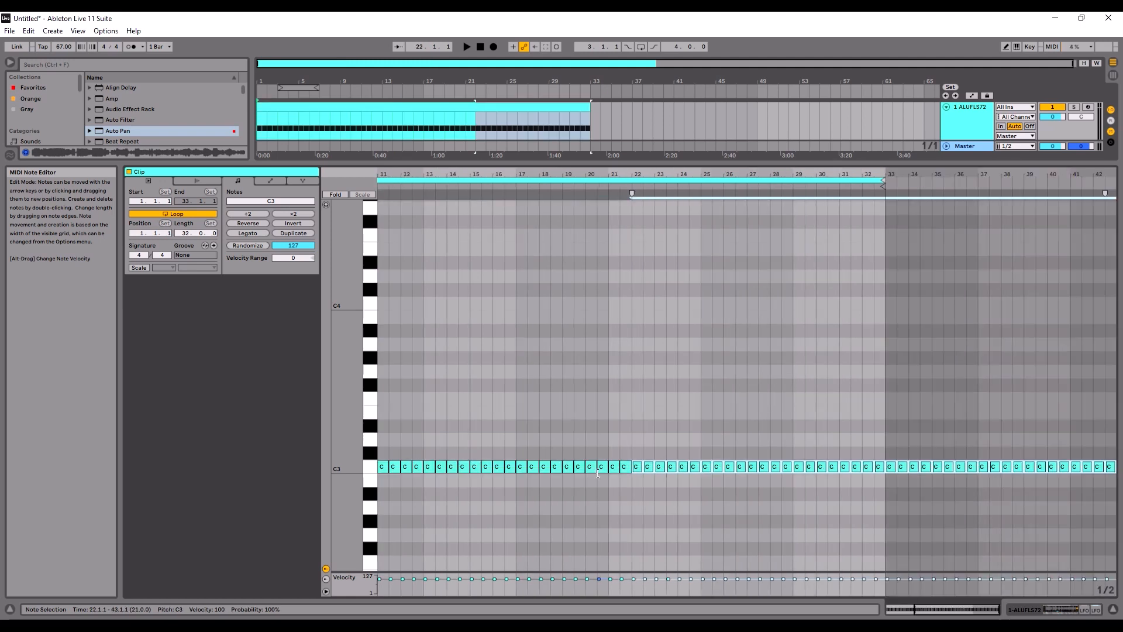
key(minus)
Delete the C3 notes lying beyond the clip's end at bar 33
click(1116, 451)
drag(1115, 447, 946, 497)
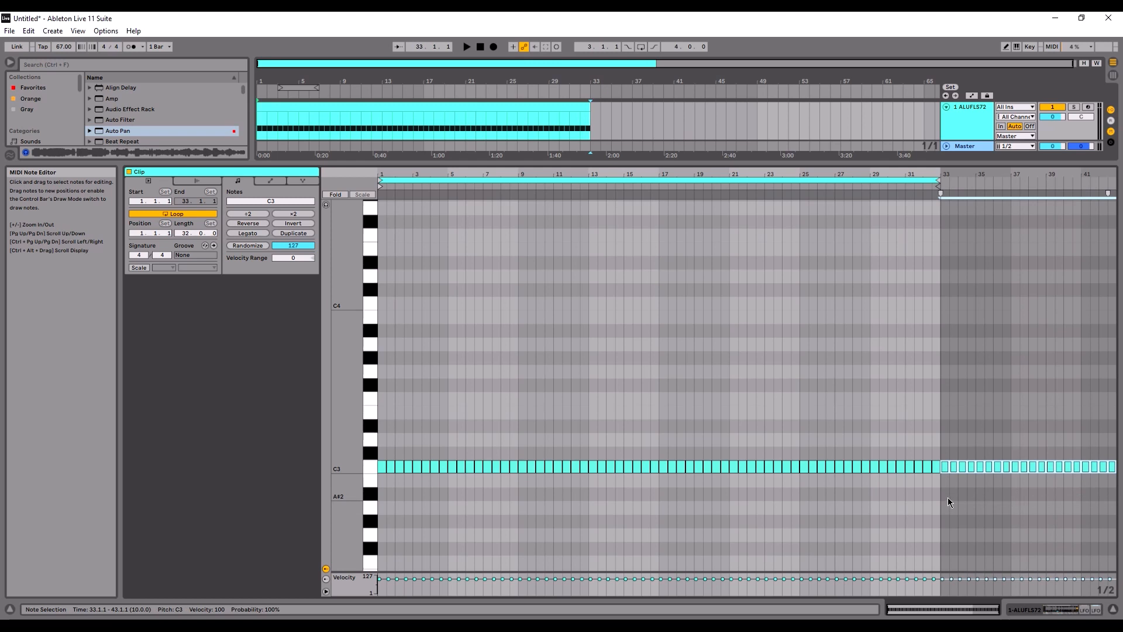
key(Delete)
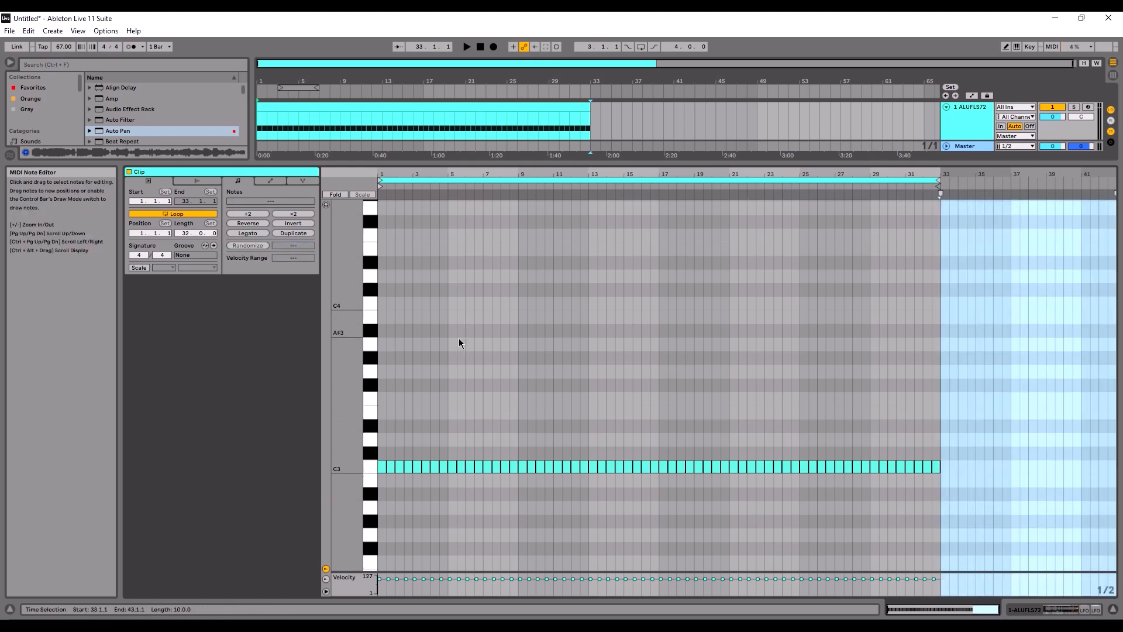
drag(942, 451, 396, 525)
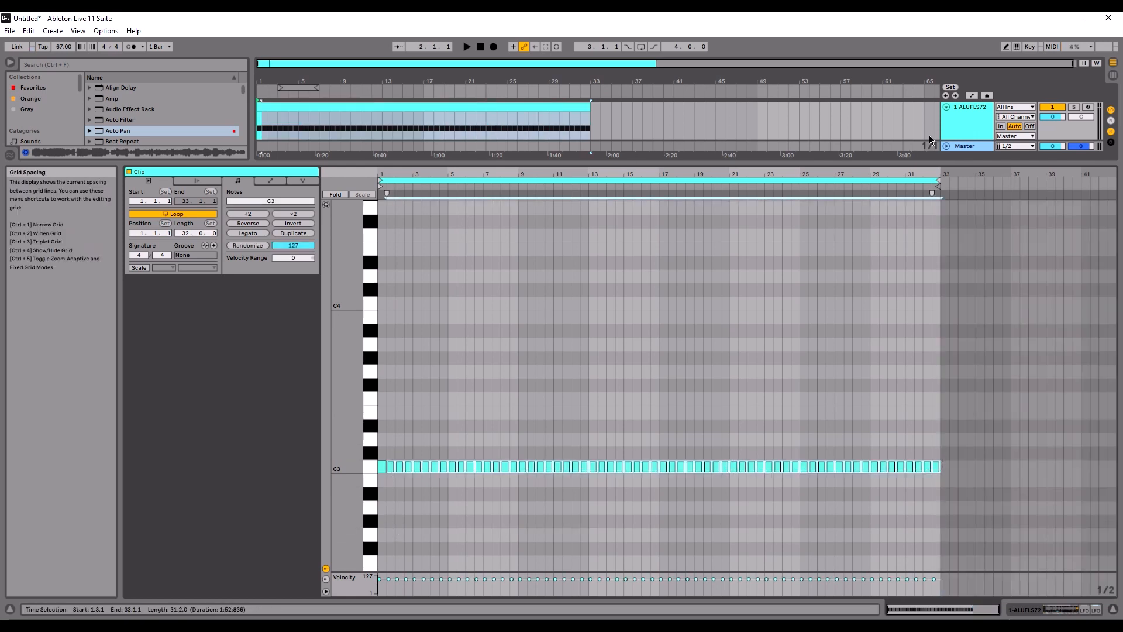
Play the clip from the start and reduce the Transpose LFO's depth to 11.8% while listening
click(961, 121)
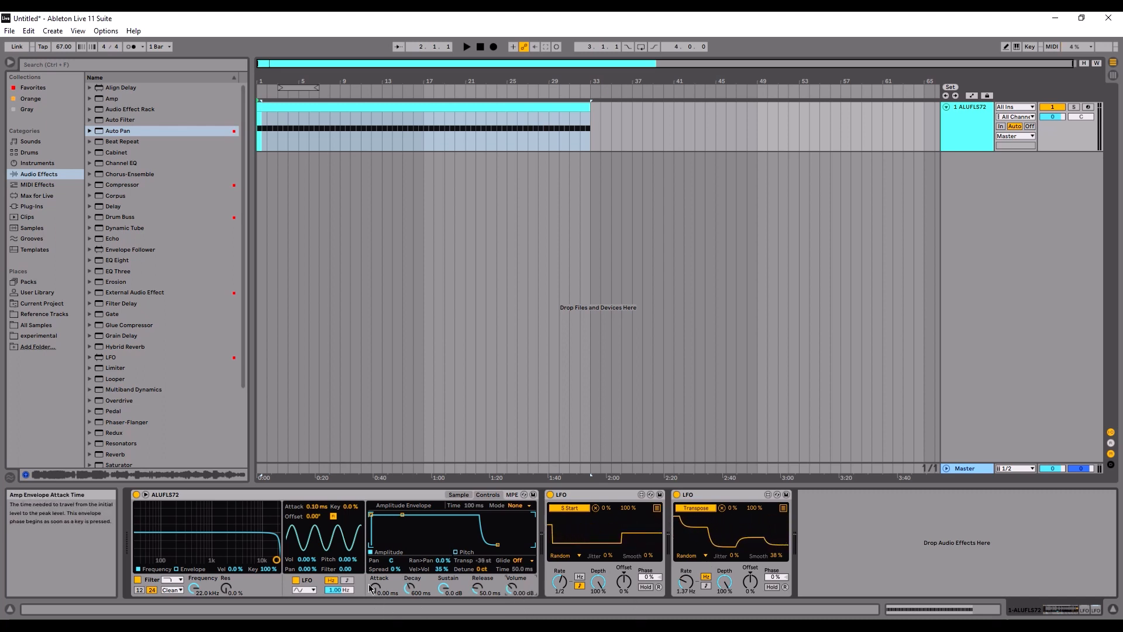
key(space)
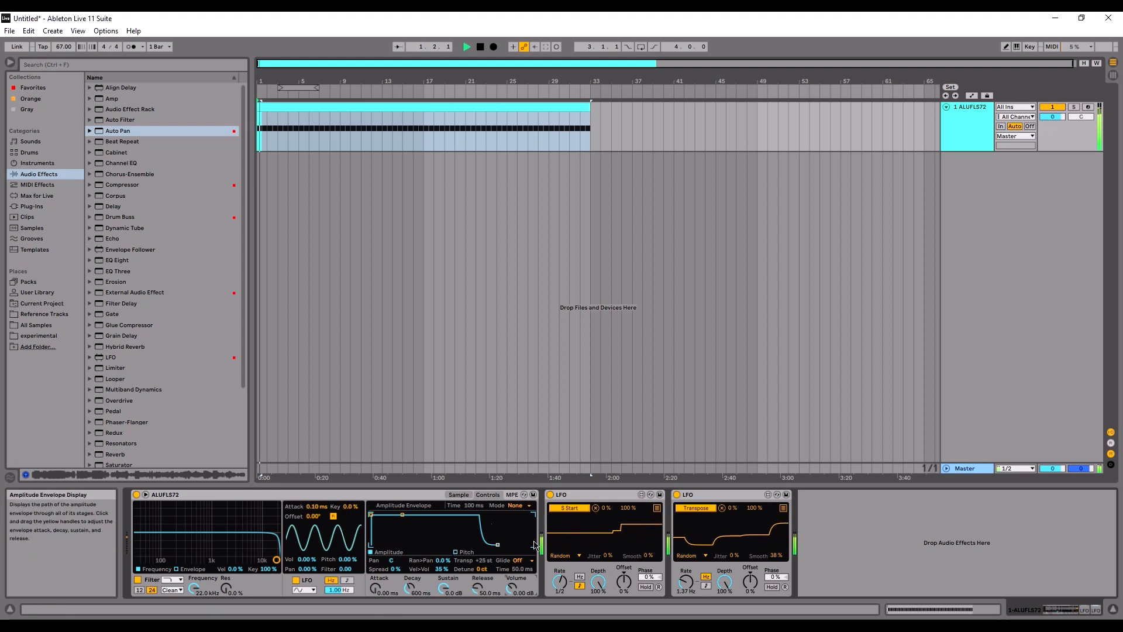
click(460, 495)
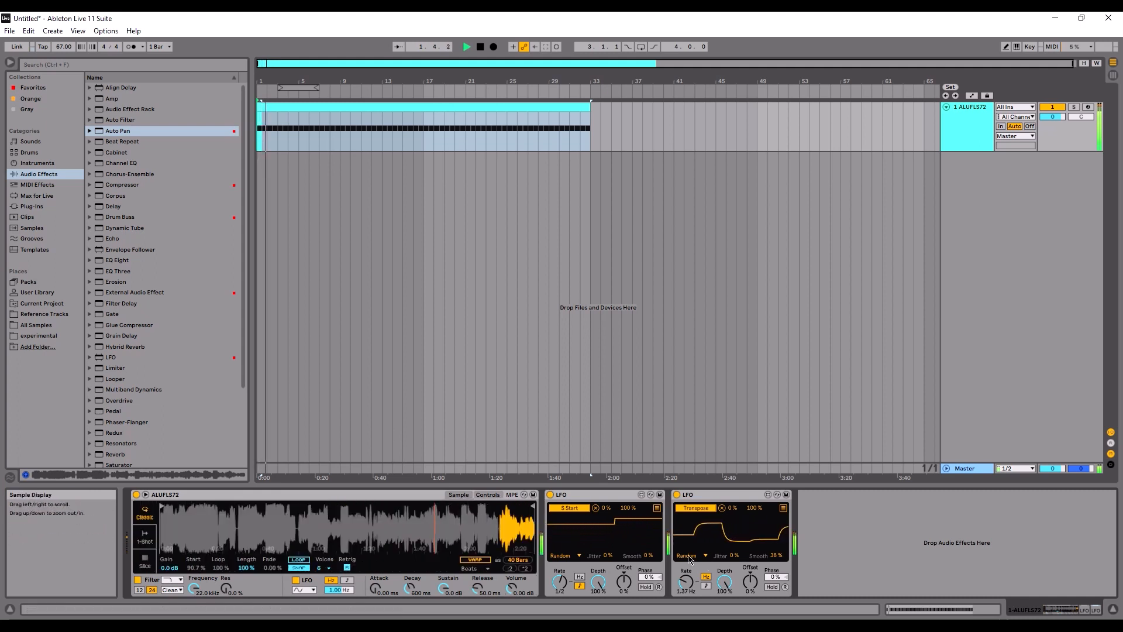
drag(725, 582, 724, 620)
drag(724, 582, 724, 581)
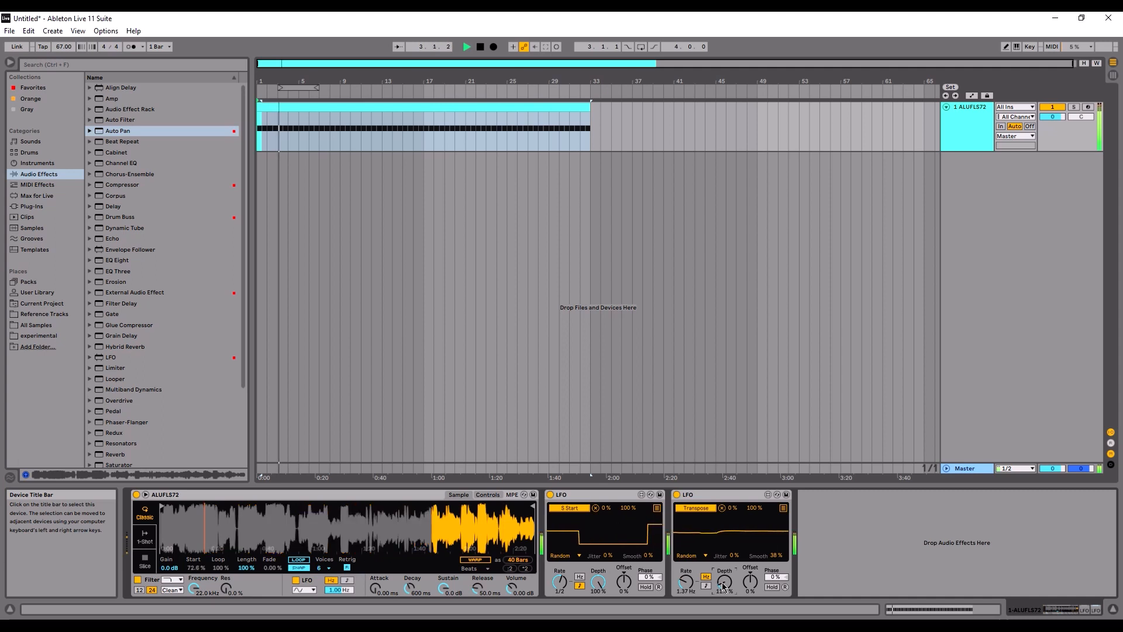
click(490, 497)
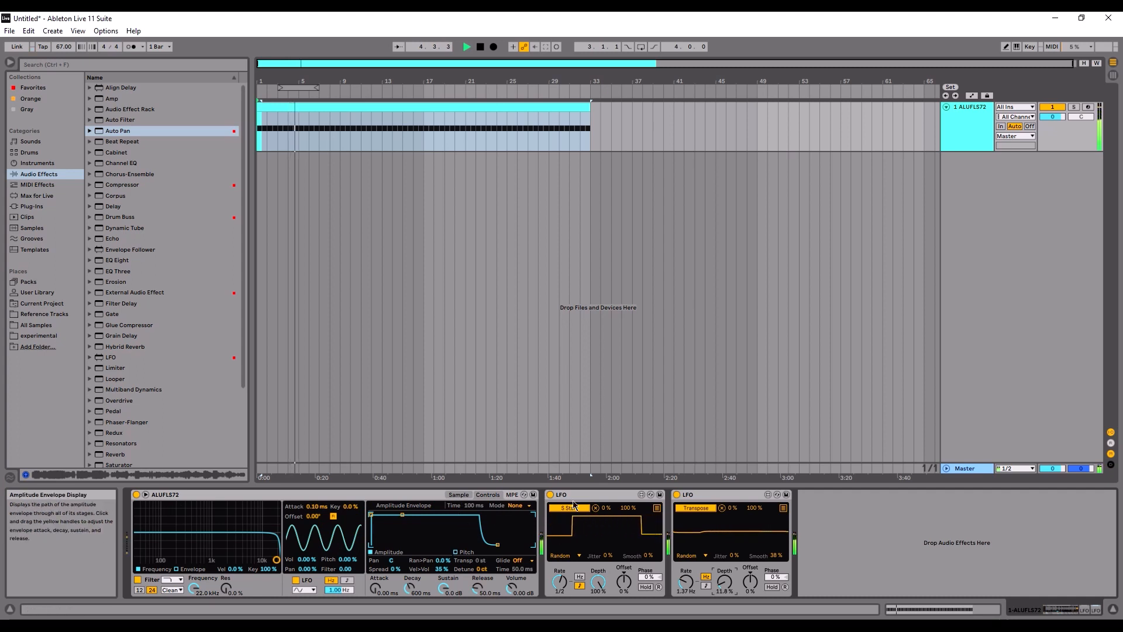
key(space)
Find Auto Pan among the audio effects and add it after the second LFO
click(24, 88)
click(16, 195)
click(26, 176)
click(118, 132)
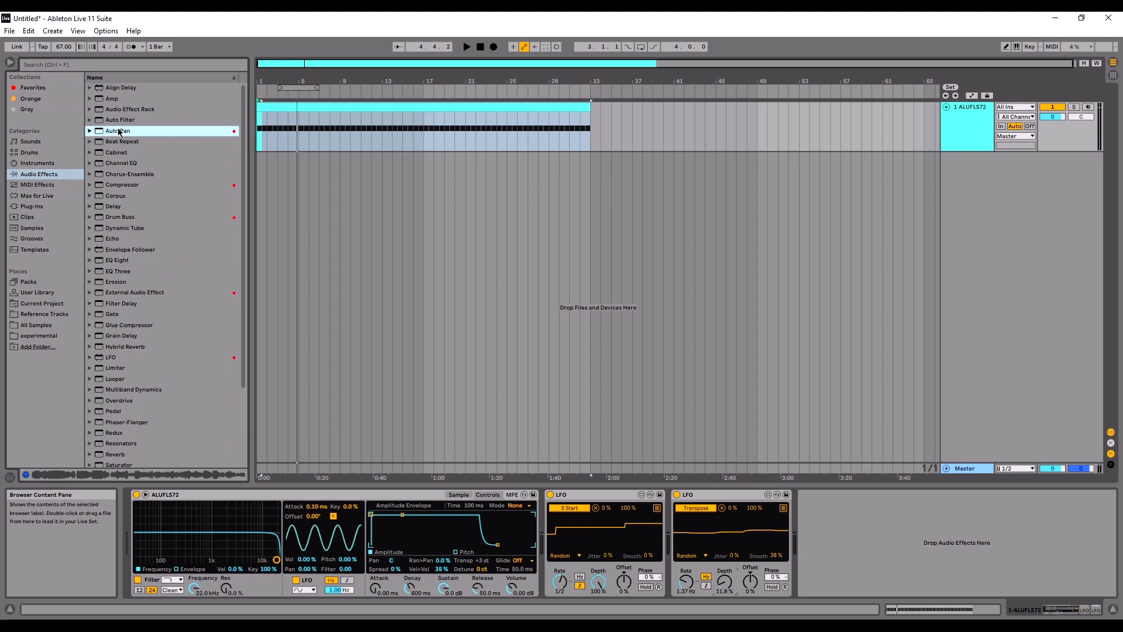
drag(686, 467, 866, 527)
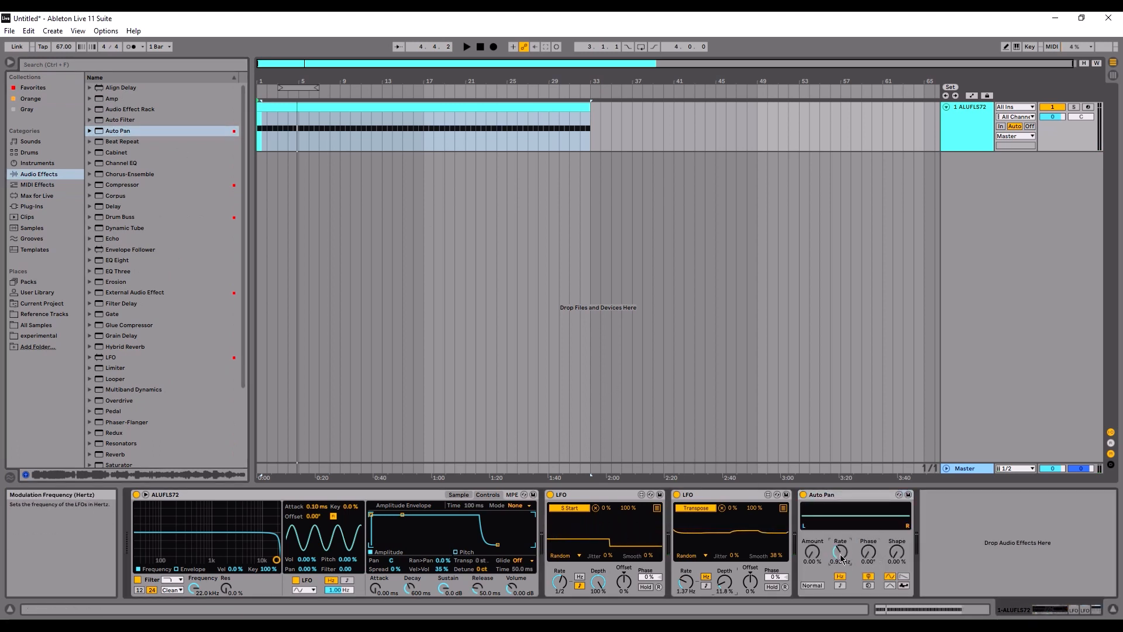
Sync Auto Pan to tempo at 1/2, set its amount to 100%, and use the waveform beside the sine with a 69.5% shape
click(841, 586)
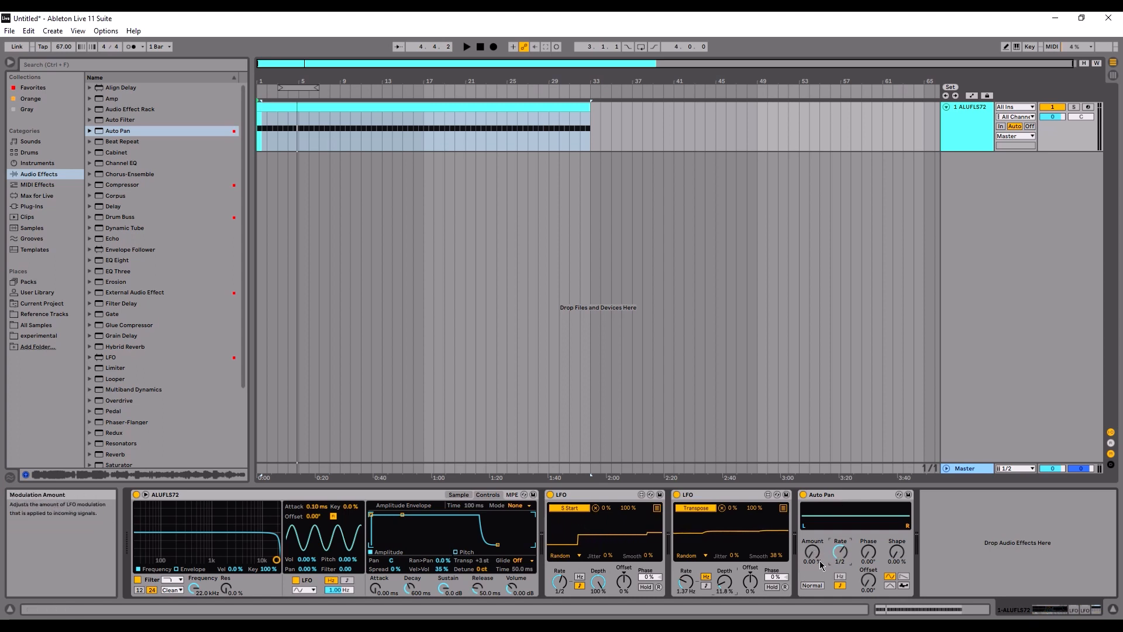
drag(820, 560, 821, 502)
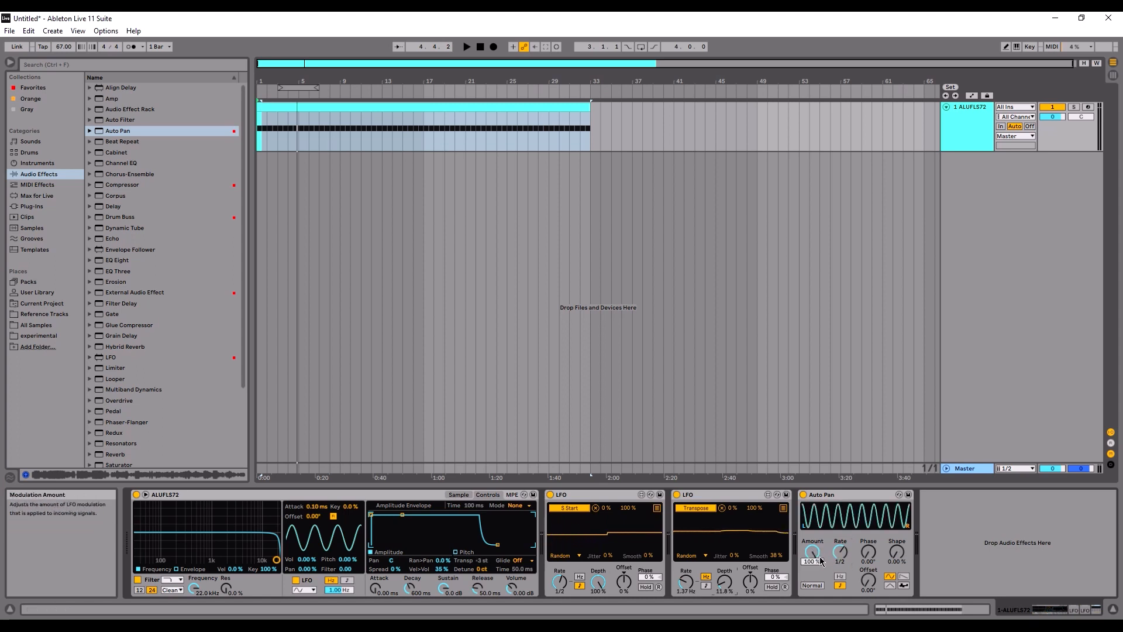
click(903, 576)
drag(897, 552, 897, 517)
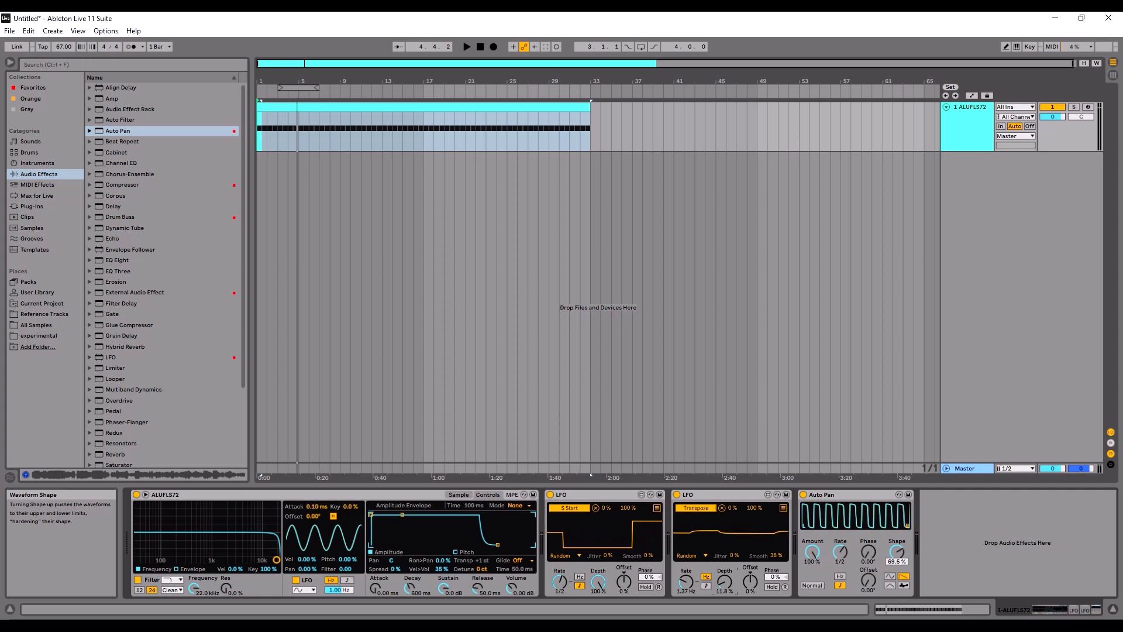
Play the clip from bar 1 with Auto Pan active and check its MIDI notes against the playback
click(281, 104)
key(space)
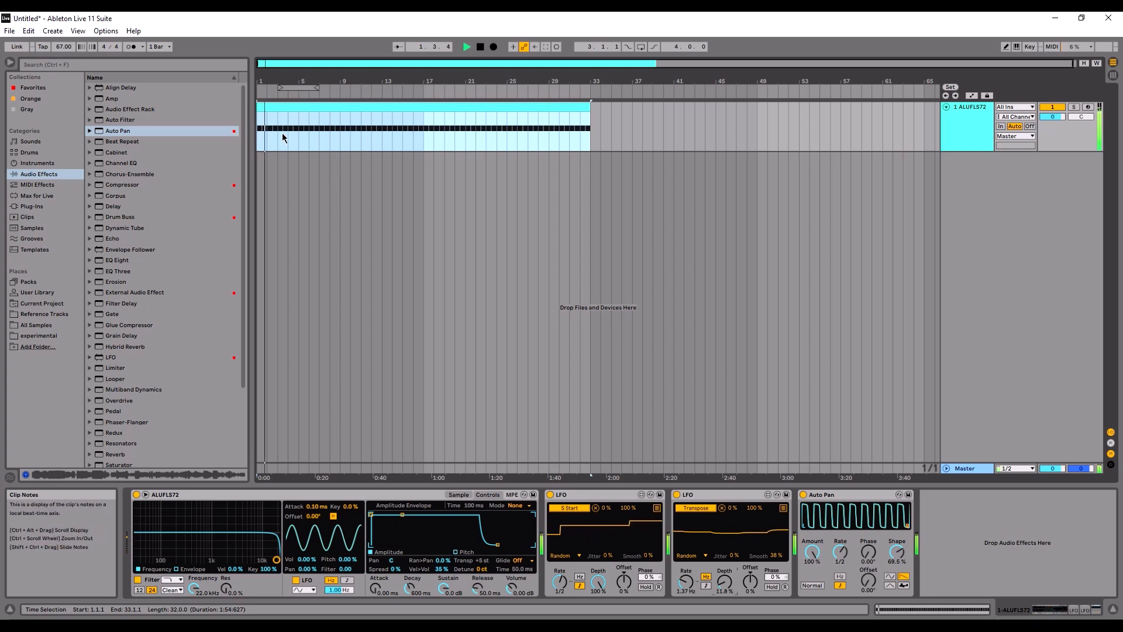
double_click(339, 111)
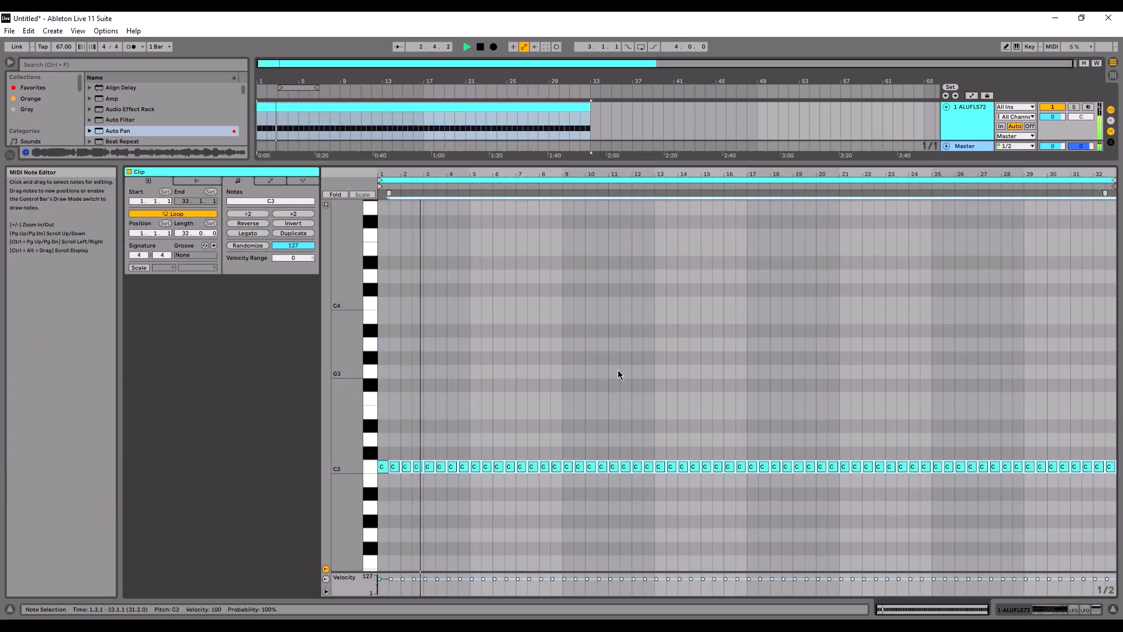
click(960, 123)
key(space)
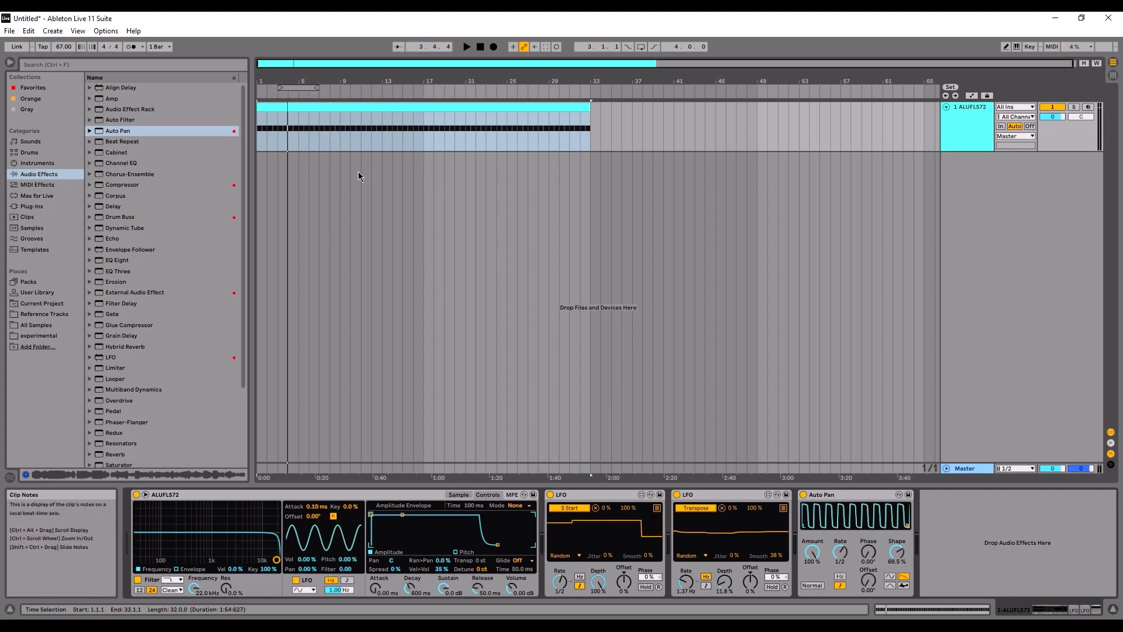
Listen from bar 7 with Auto Pan switched off and remove Auto Pan from the track
click(318, 141)
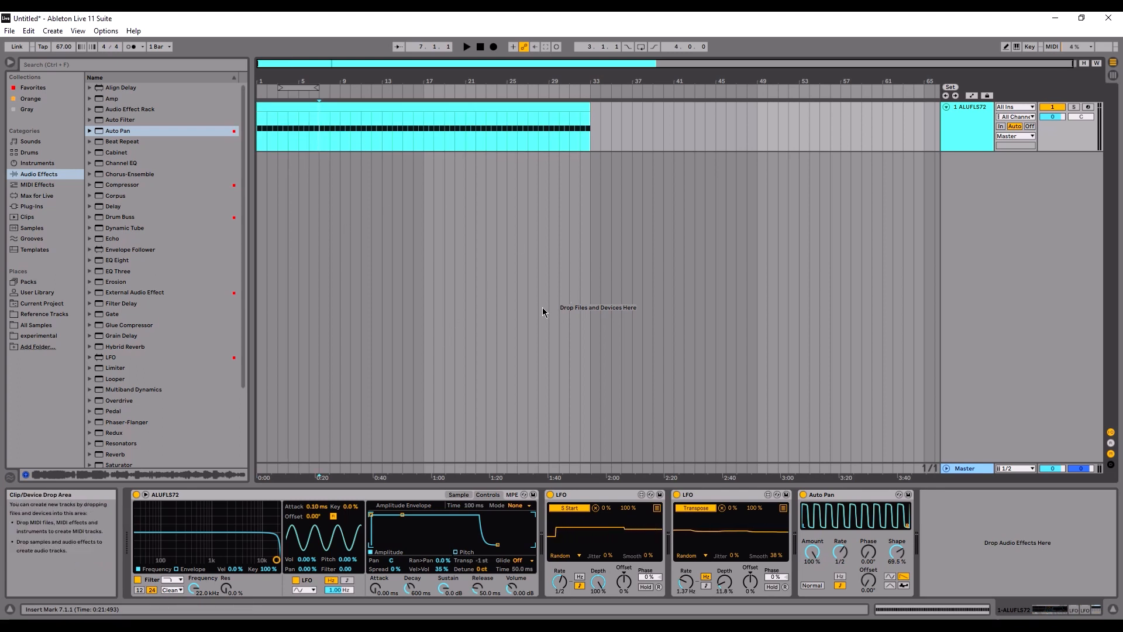
click(862, 497)
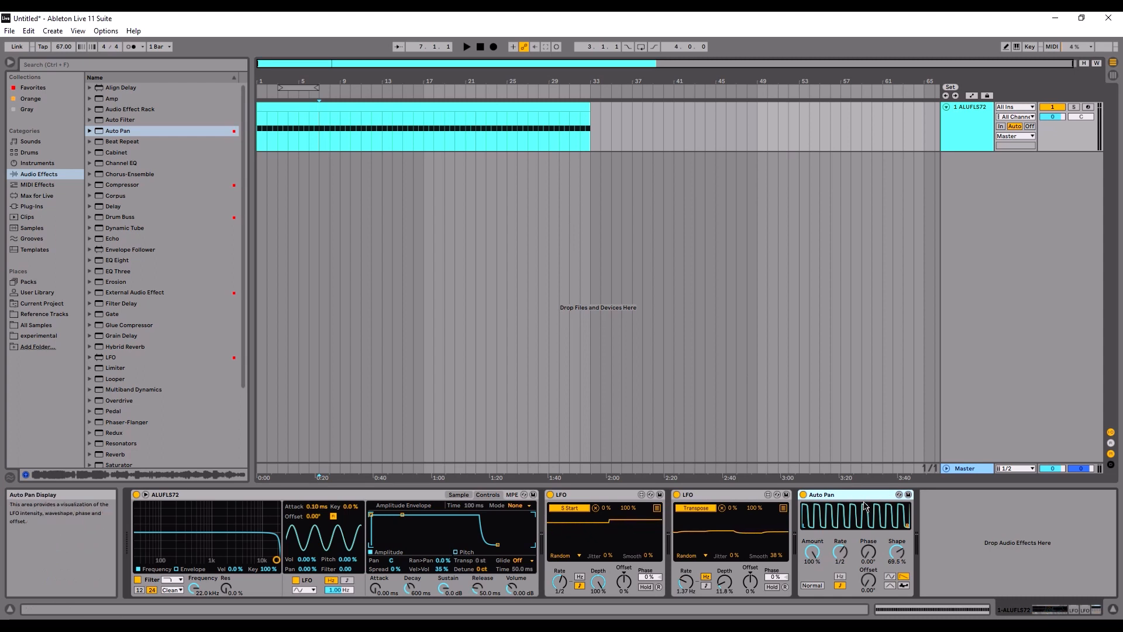
click(804, 495)
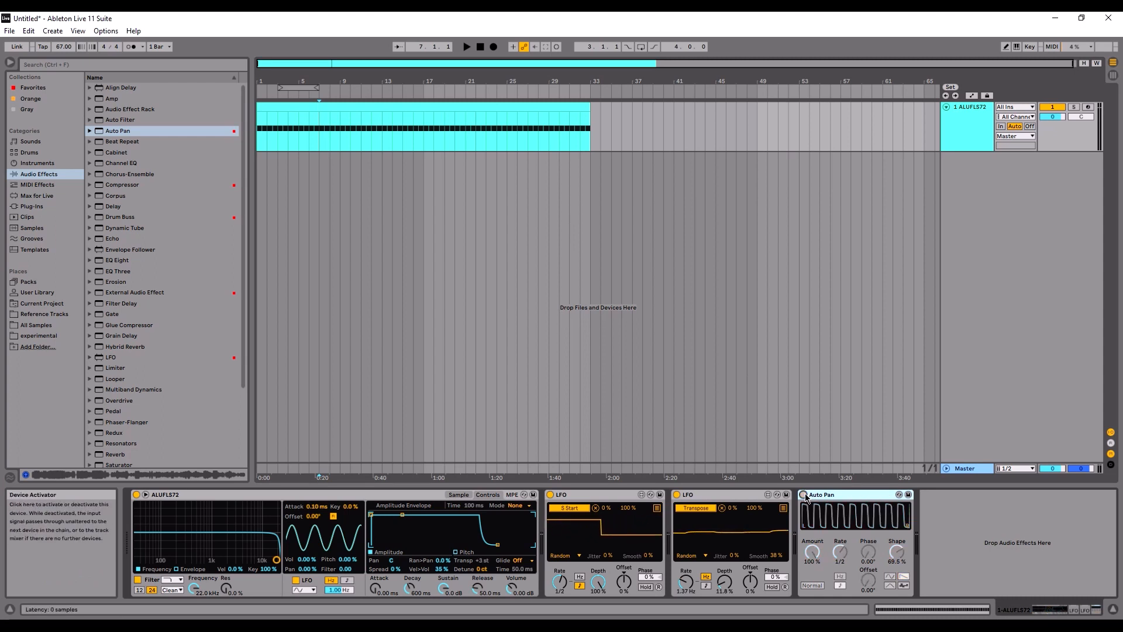
key(space)
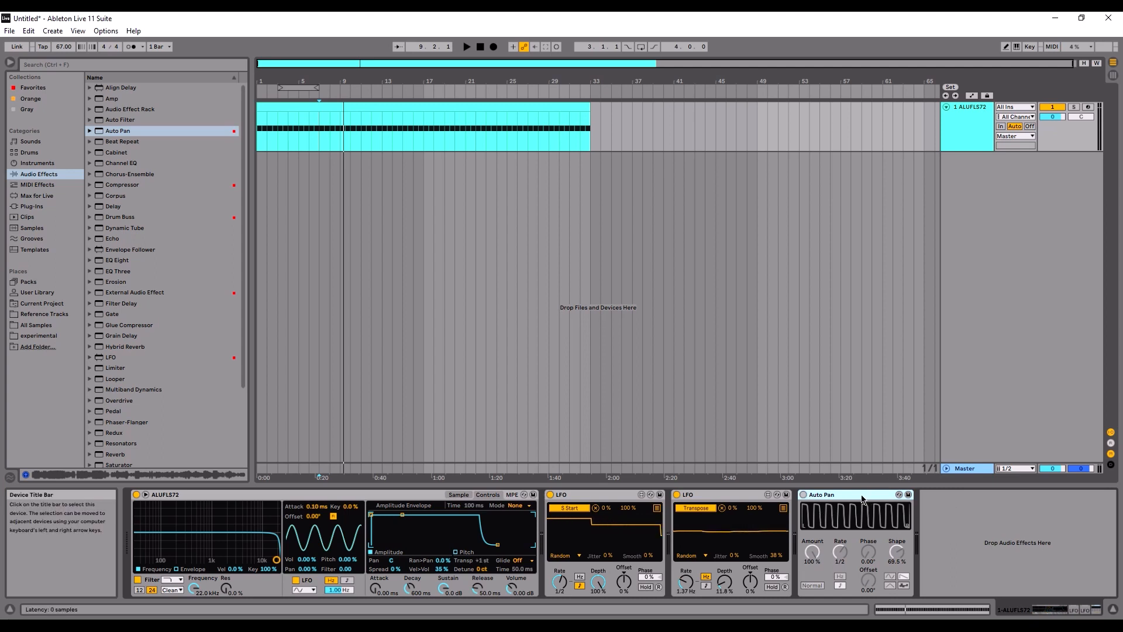
key(Delete)
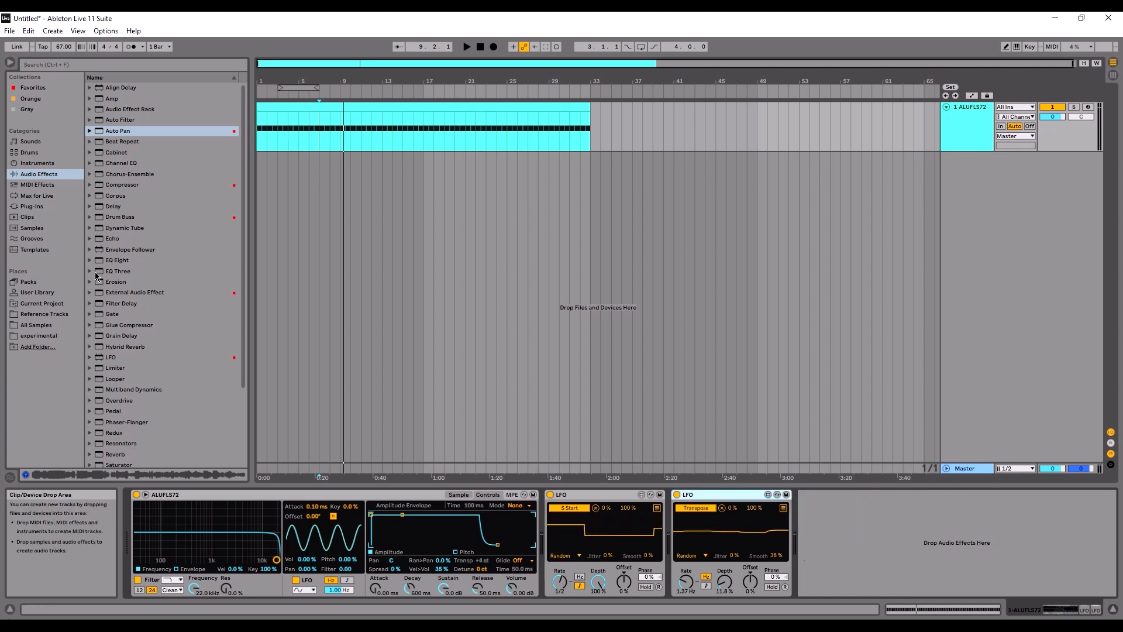
Add Delay from the audio effects after the second LFO and turn on its Ping Pong mode
click(130, 281)
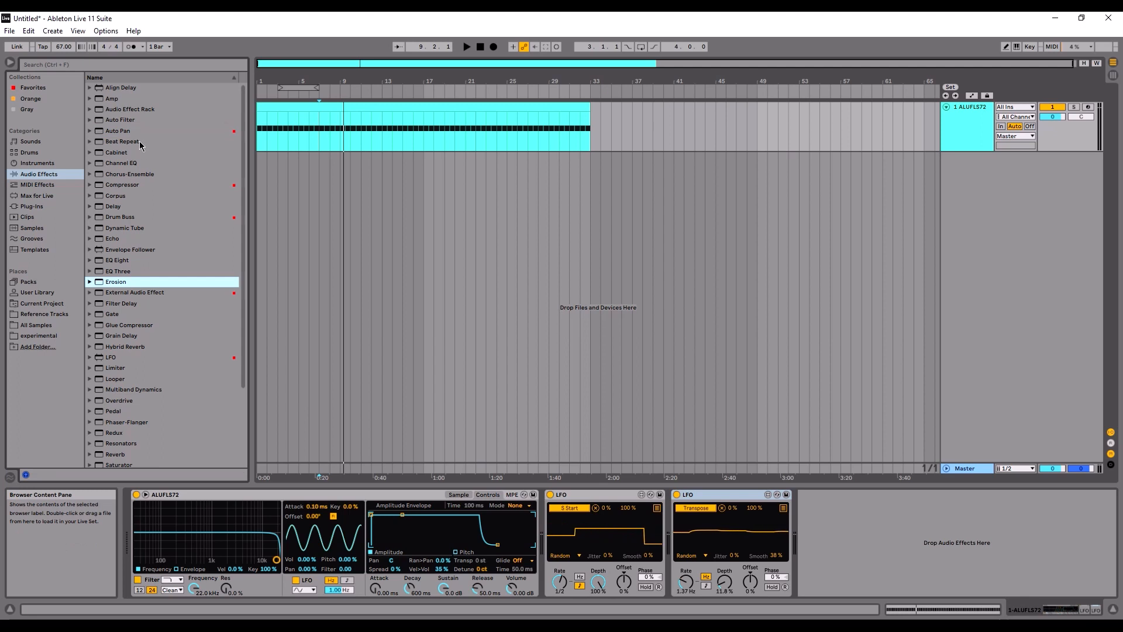
click(130, 206)
drag(126, 211, 1054, 558)
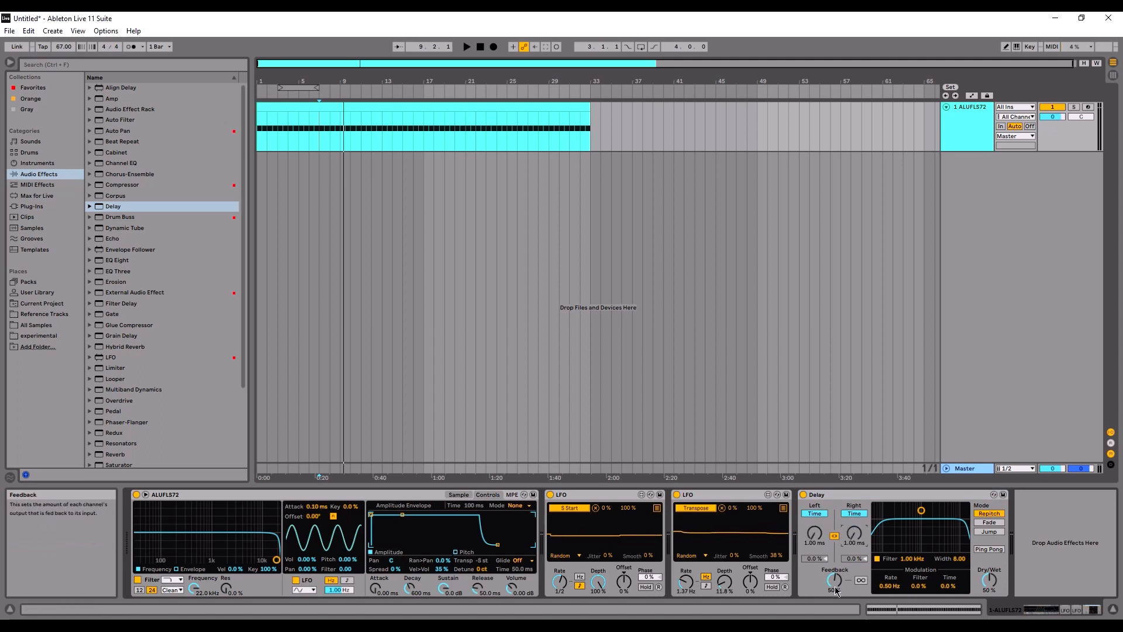
click(989, 548)
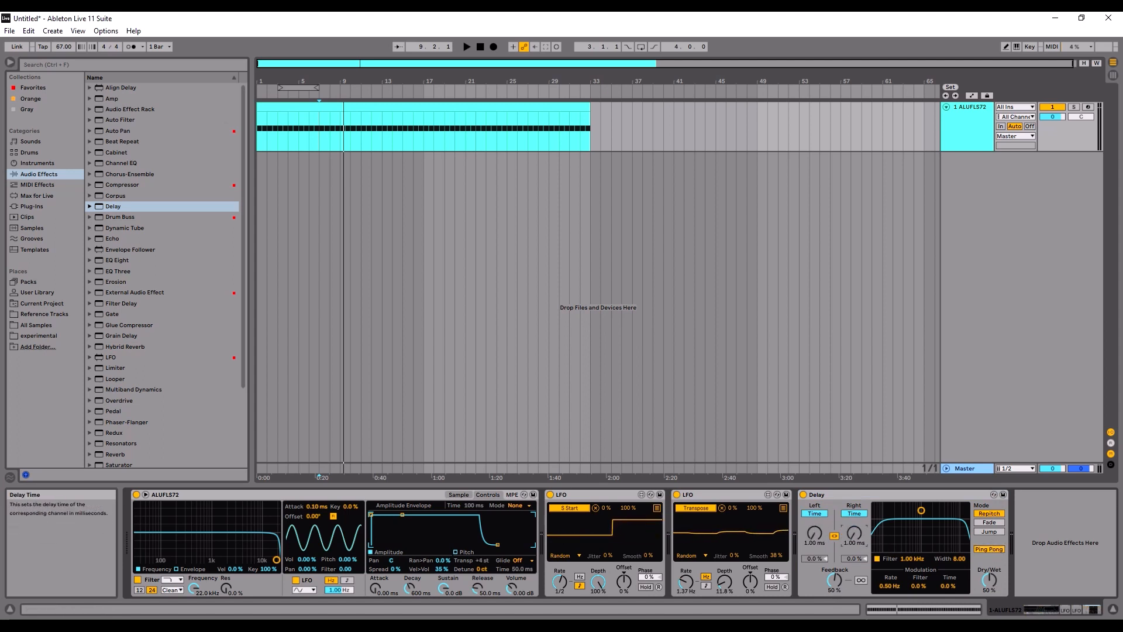
Duplicate the Transpose LFO, map the copy to Delay's left delay time, and set its offset to -71%
click(723, 500)
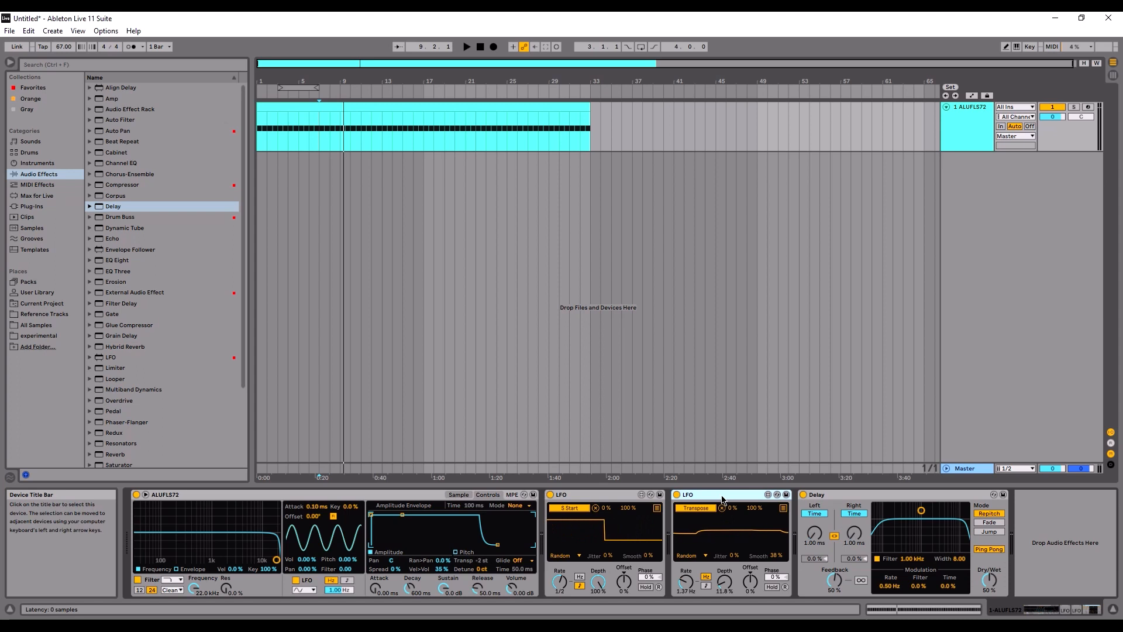
key(ctrl+d)
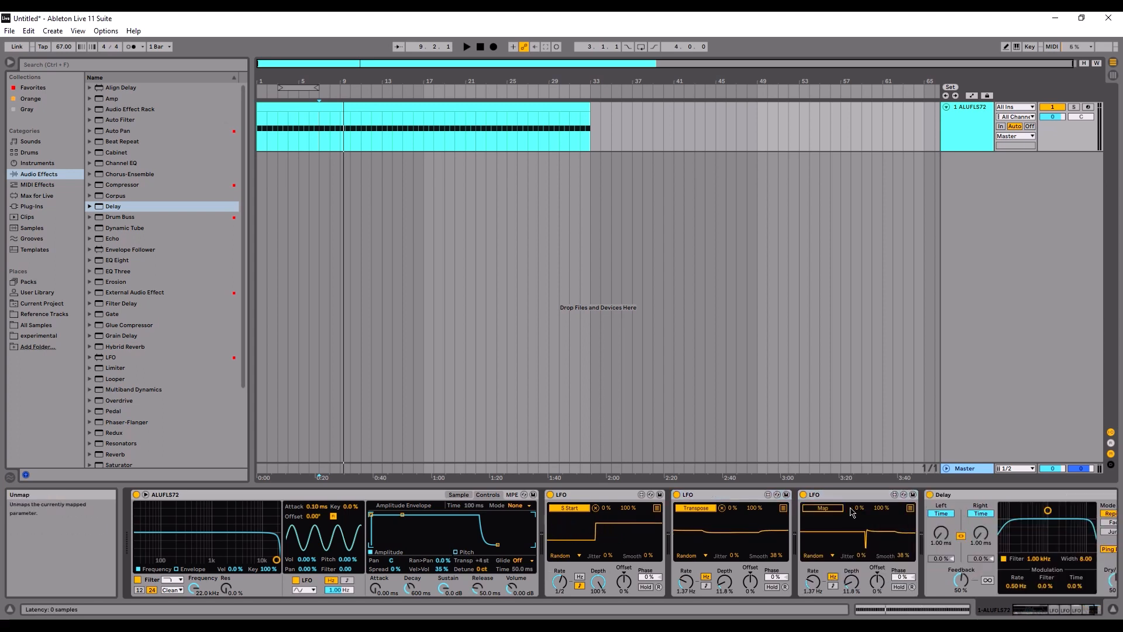
click(823, 508)
click(941, 532)
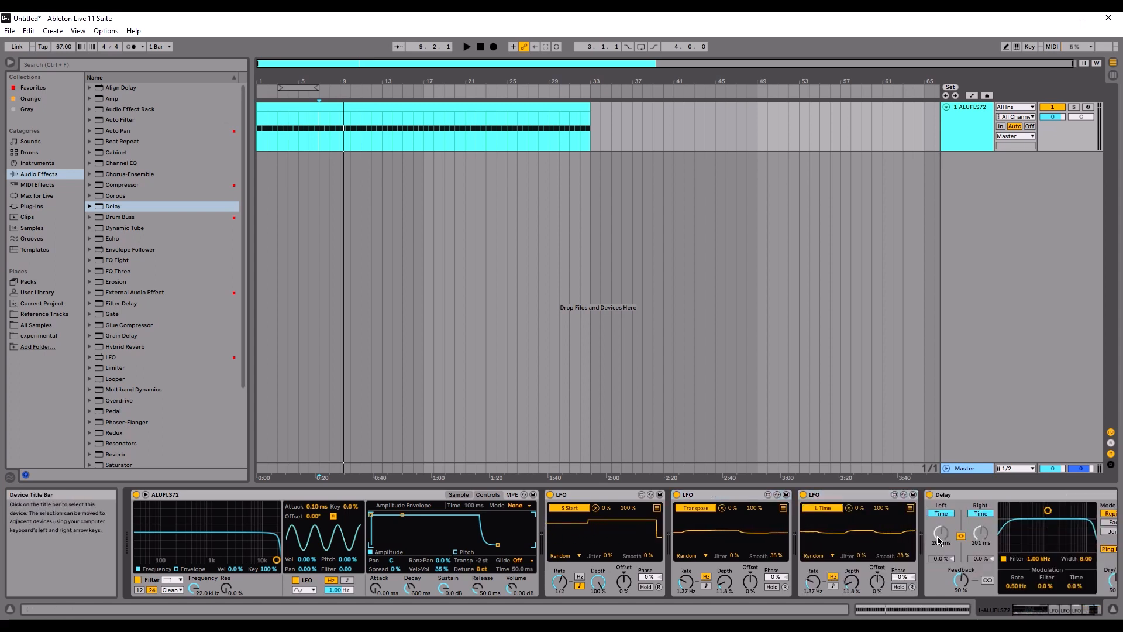
drag(877, 580, 877, 617)
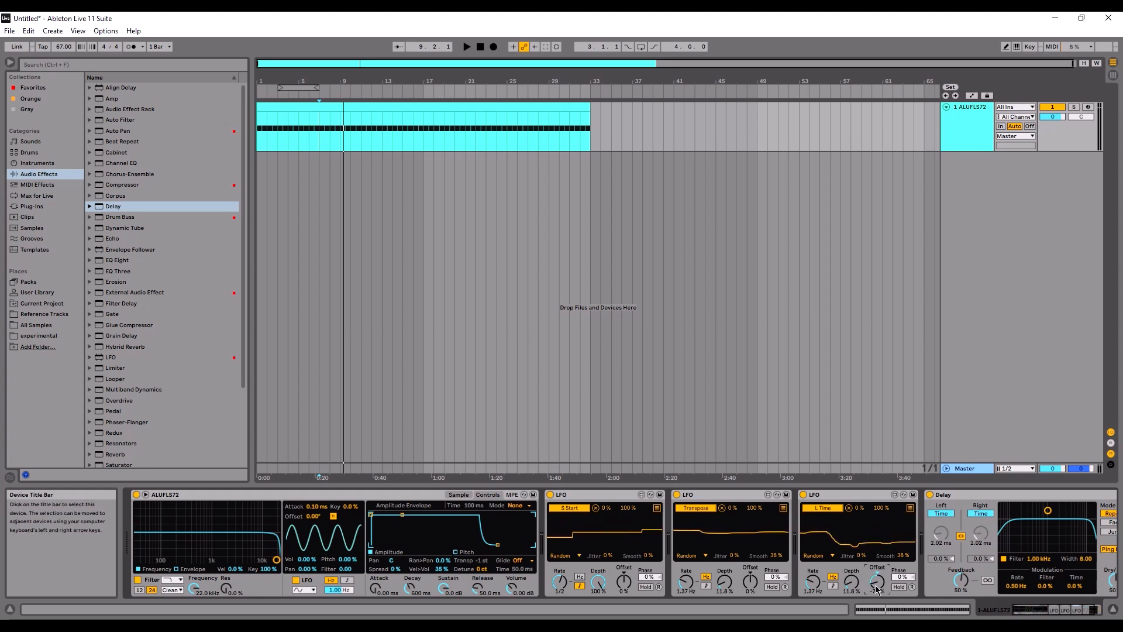
Play the track from bar 7 and set Delay's feedback to 44% while listening
key(space)
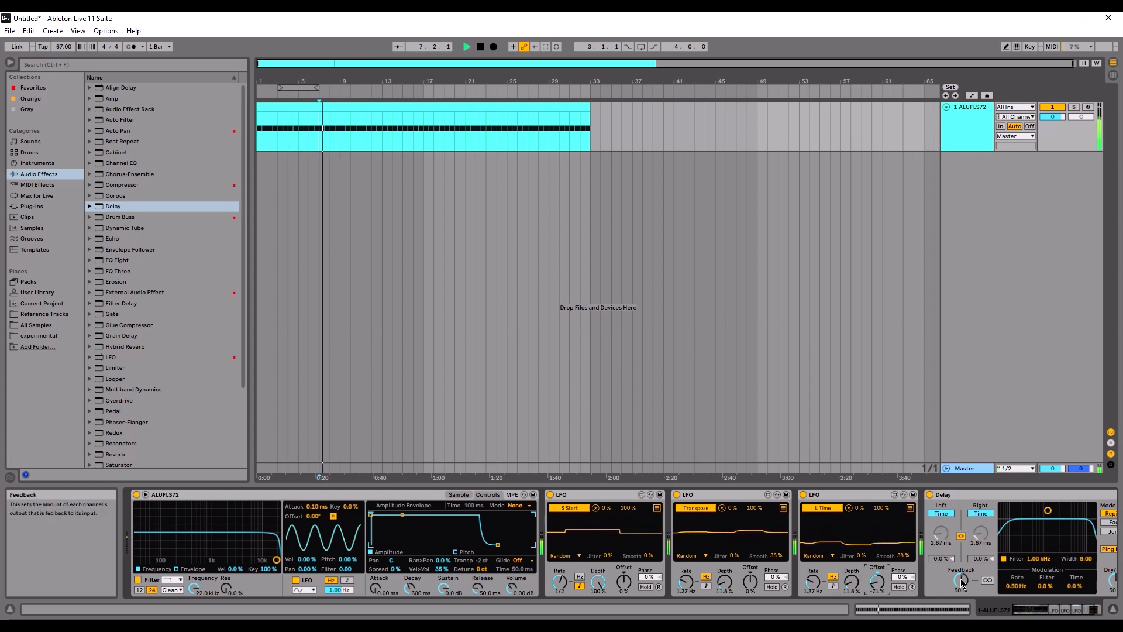
drag(961, 578, 962, 599)
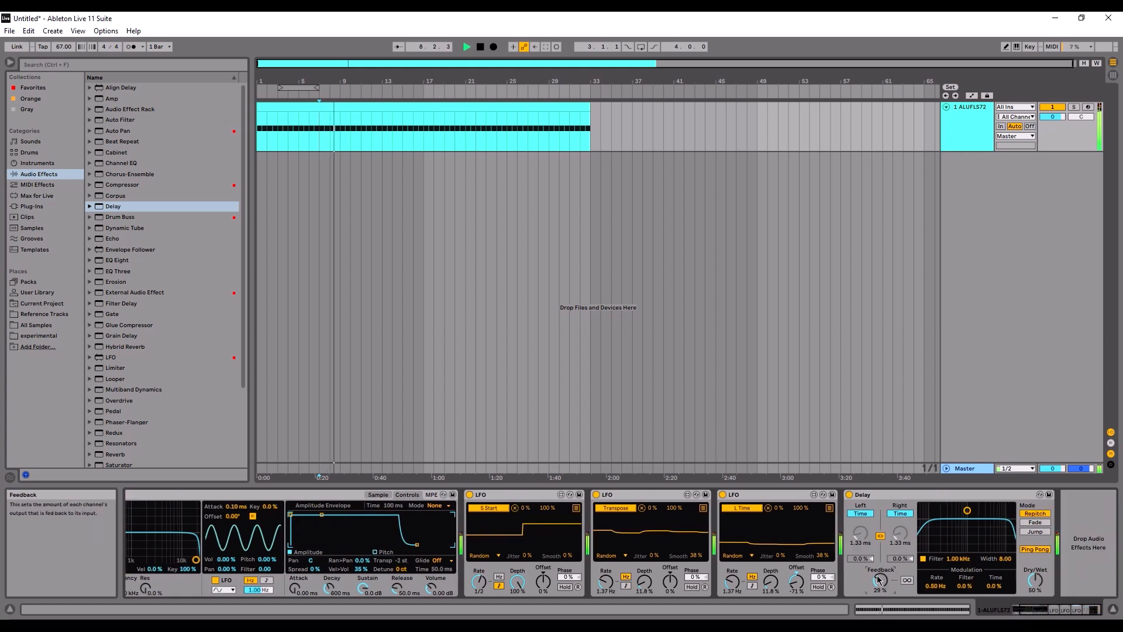
drag(879, 580, 880, 564)
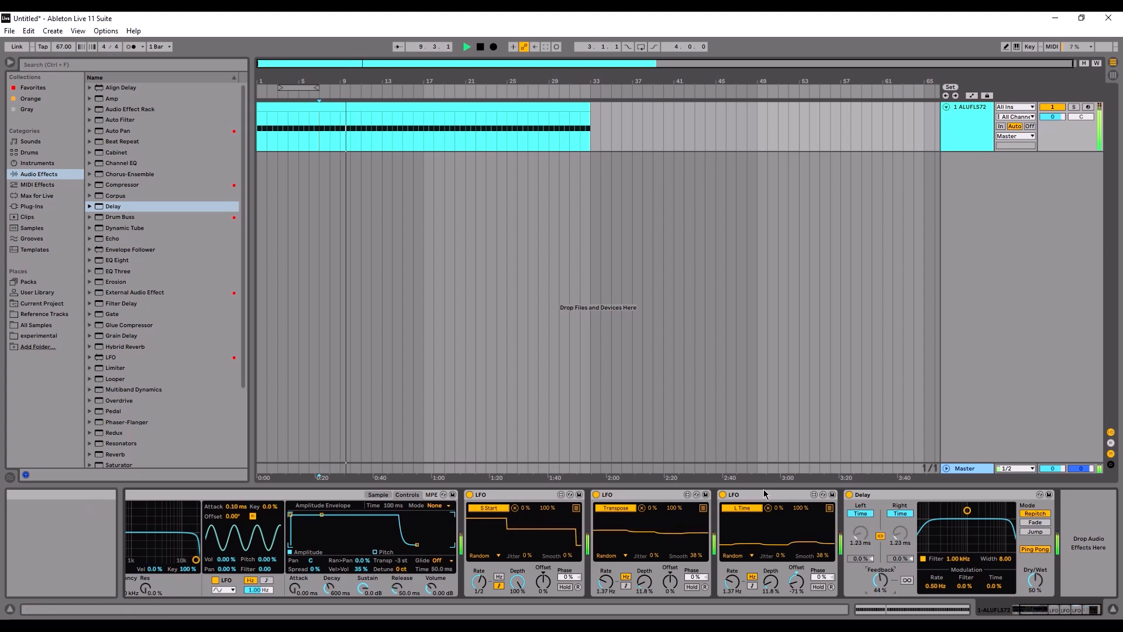
Stop playback, duplicate the delay-time LFO, remap the copy to Delay's Dry/Wet, and sync its rate to tempo at 1/2
click(753, 500)
key(space)
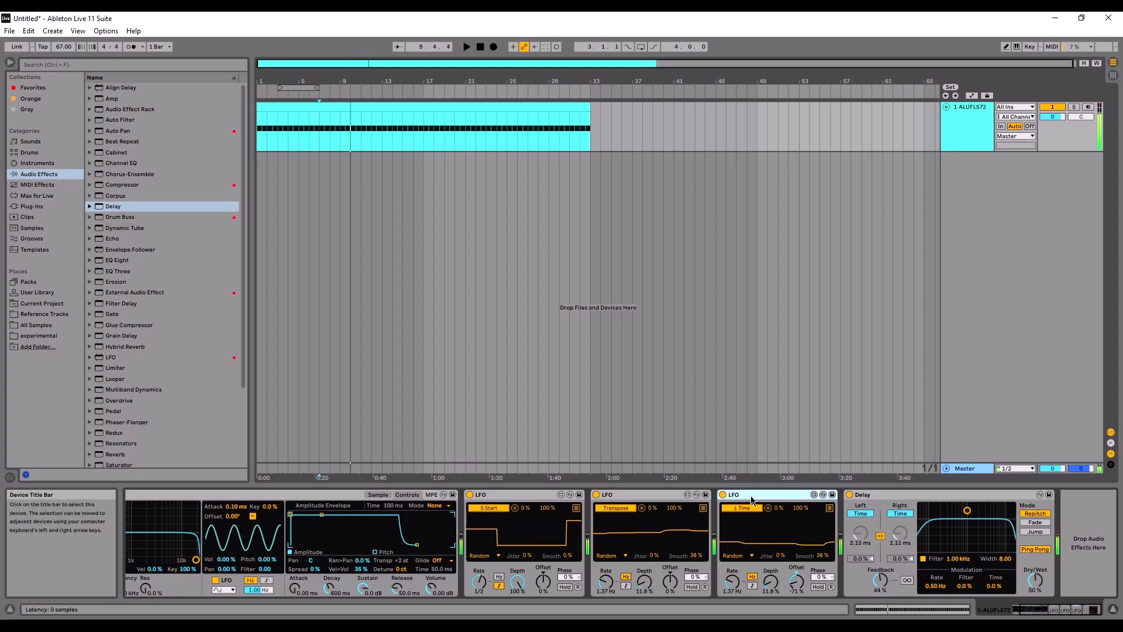
key(ctrl+d)
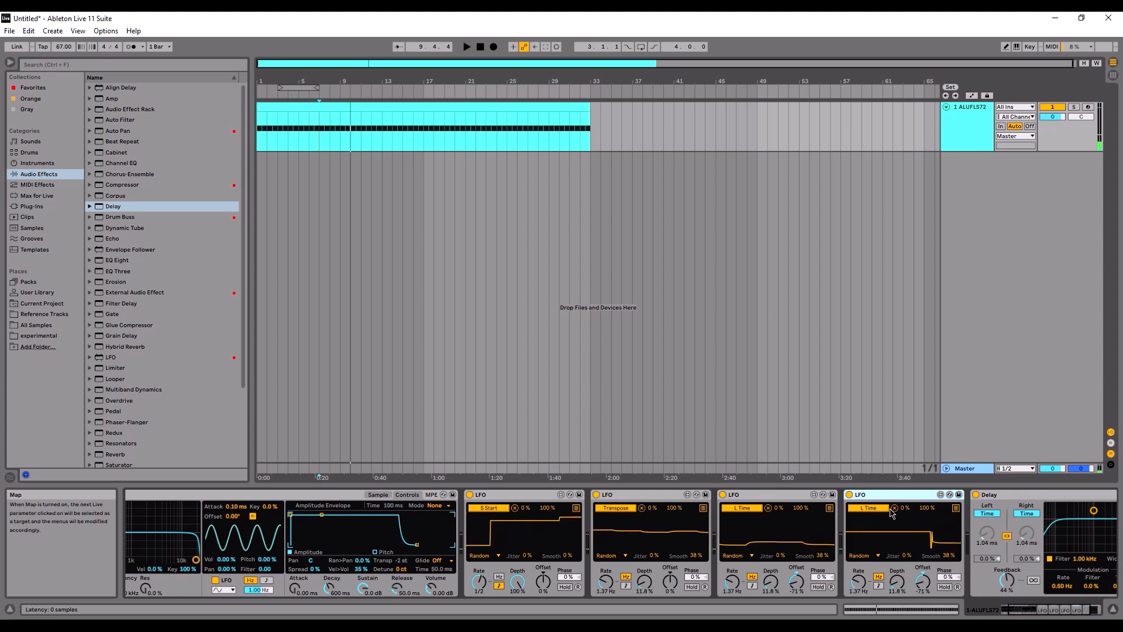
click(874, 508)
scroll(883, 520, right, 3)
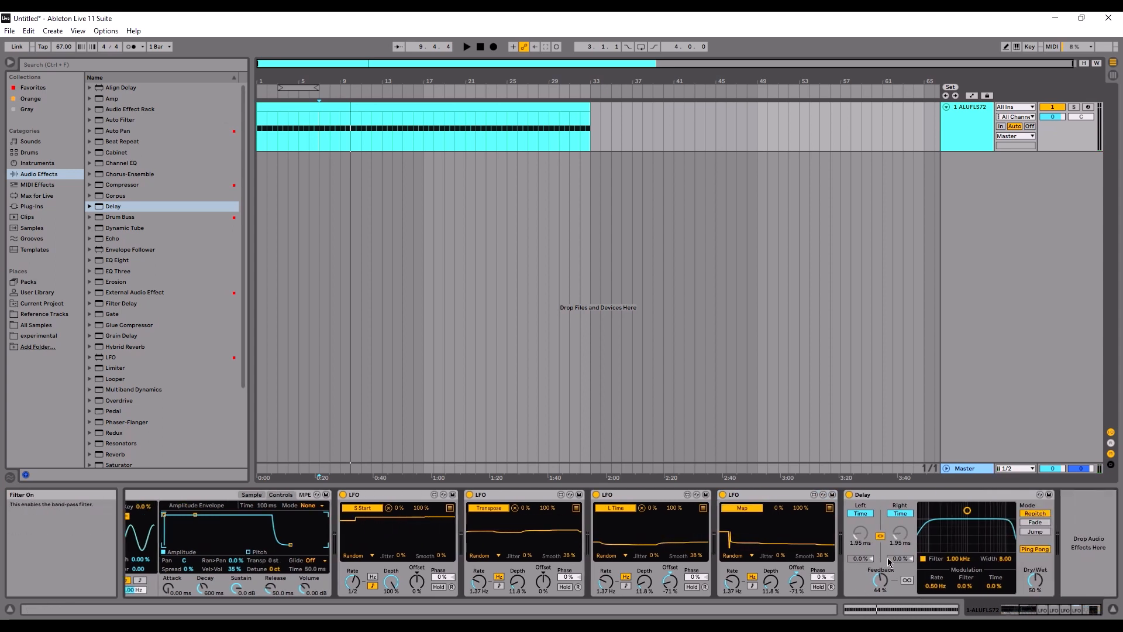
click(1034, 582)
click(753, 585)
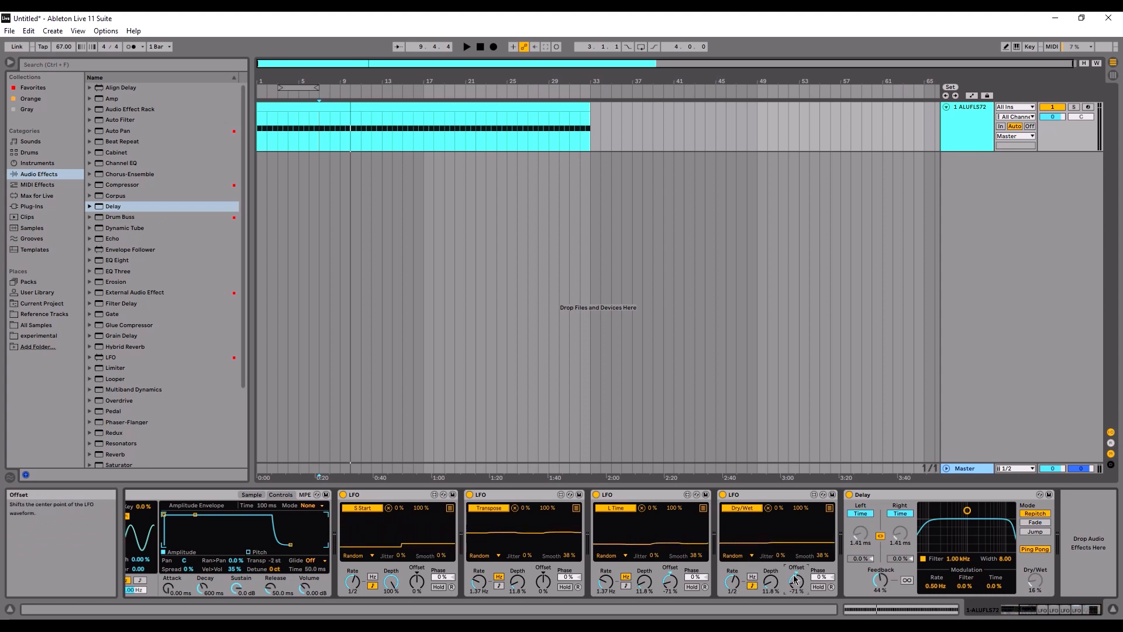
Give the Dry/Wet LFO a Sine waveform with 70.9% depth and listen from bar 7
click(737, 555)
click(736, 593)
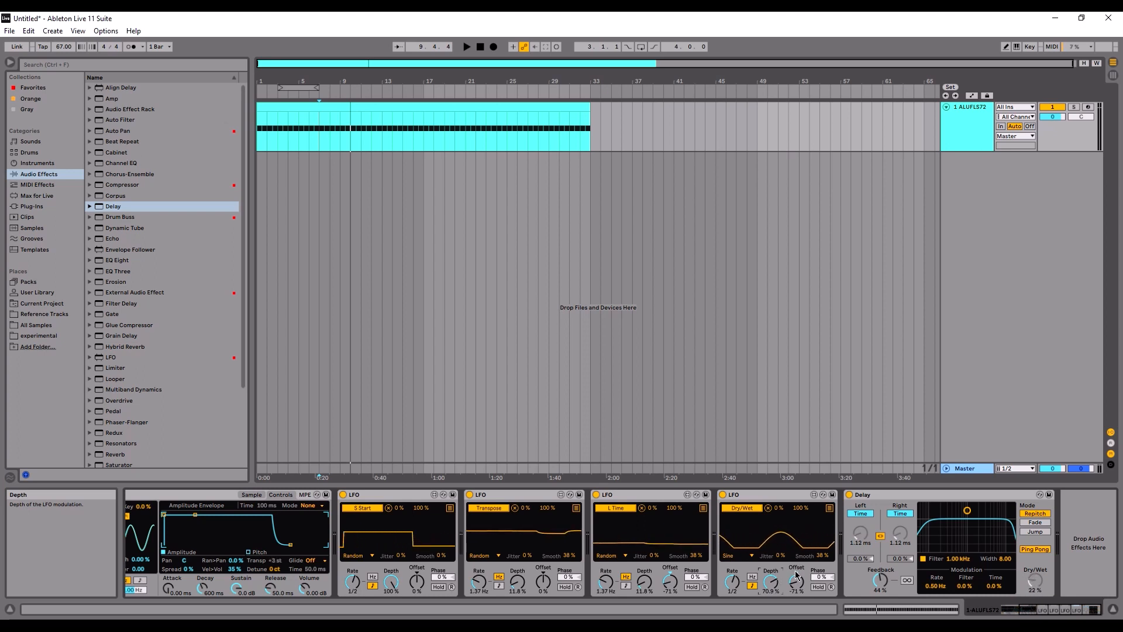
key(space)
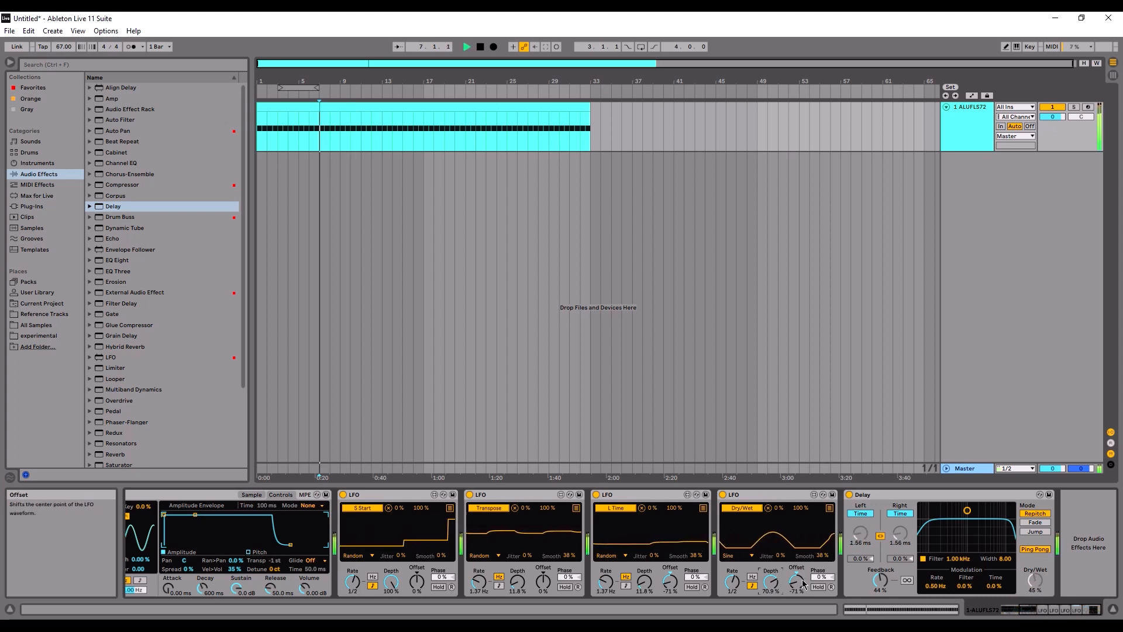
Change the Dry/Wet LFO's waveform to Random with 32% smooth and listen to the delay modulation
click(735, 555)
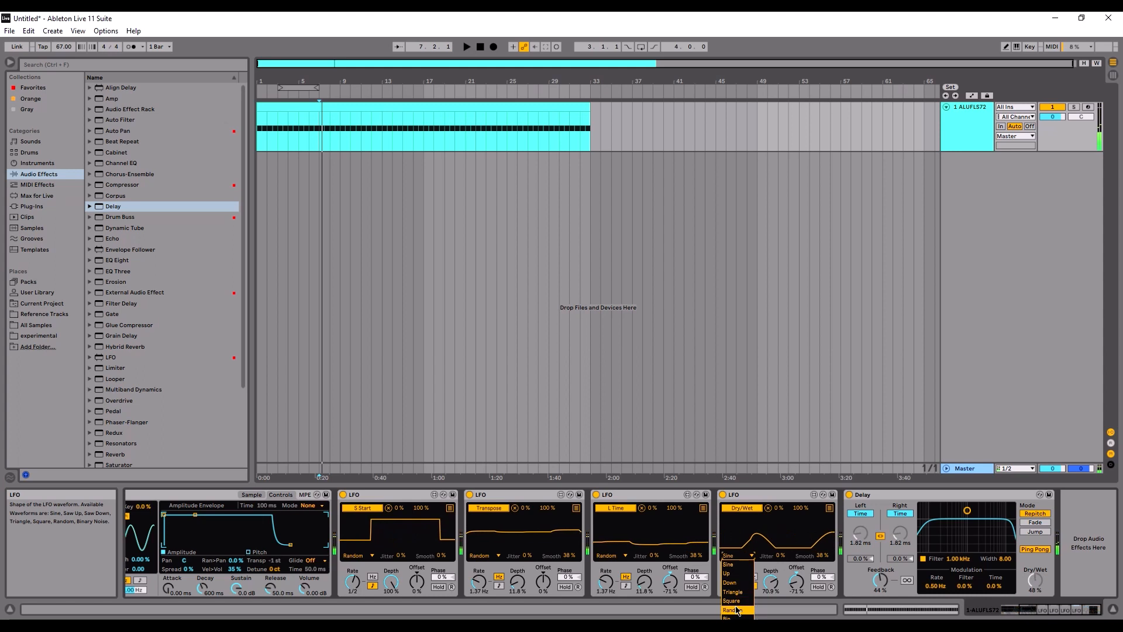
click(736, 612)
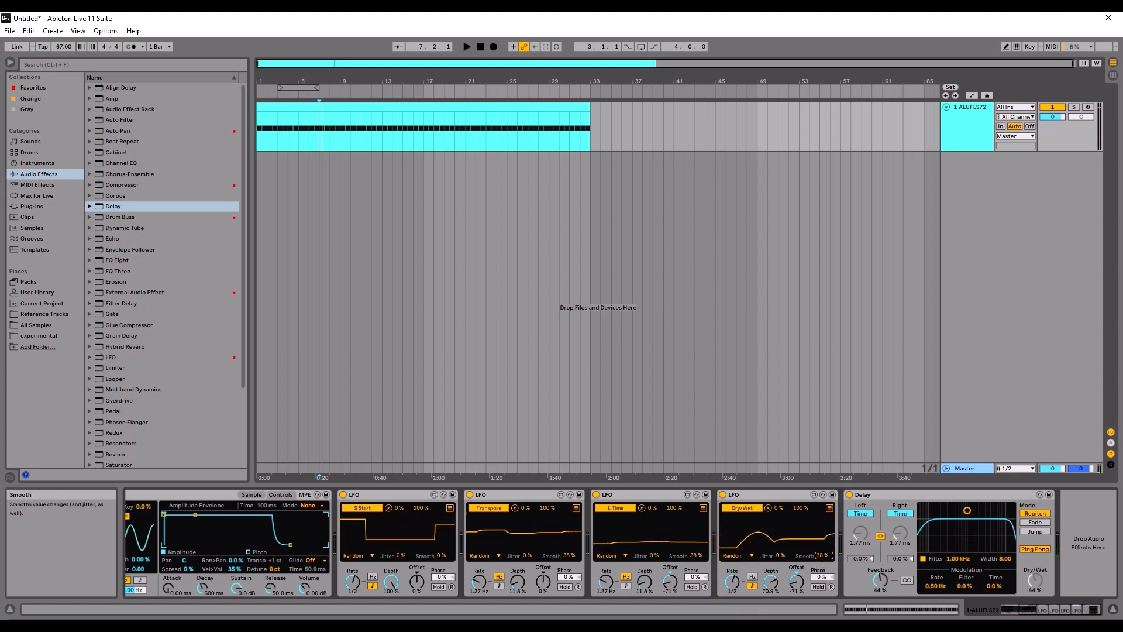
drag(815, 553, 815, 555)
key(space)
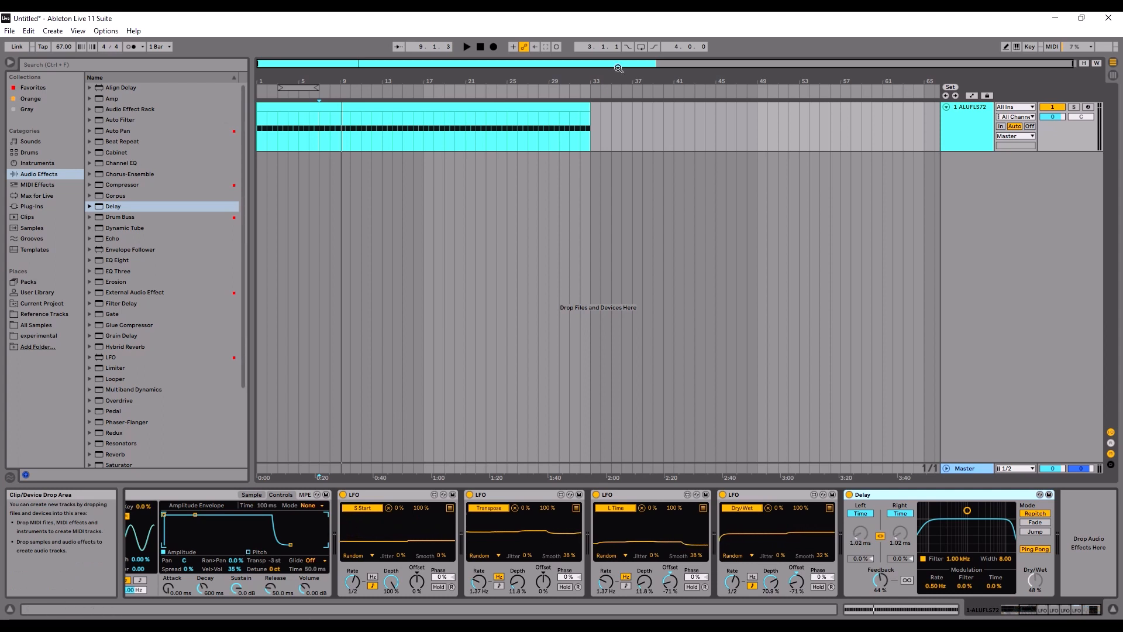
Remove Delay together with the two LFOs modulating it, and listen to the track without them from bar 7
shift+click(655, 494)
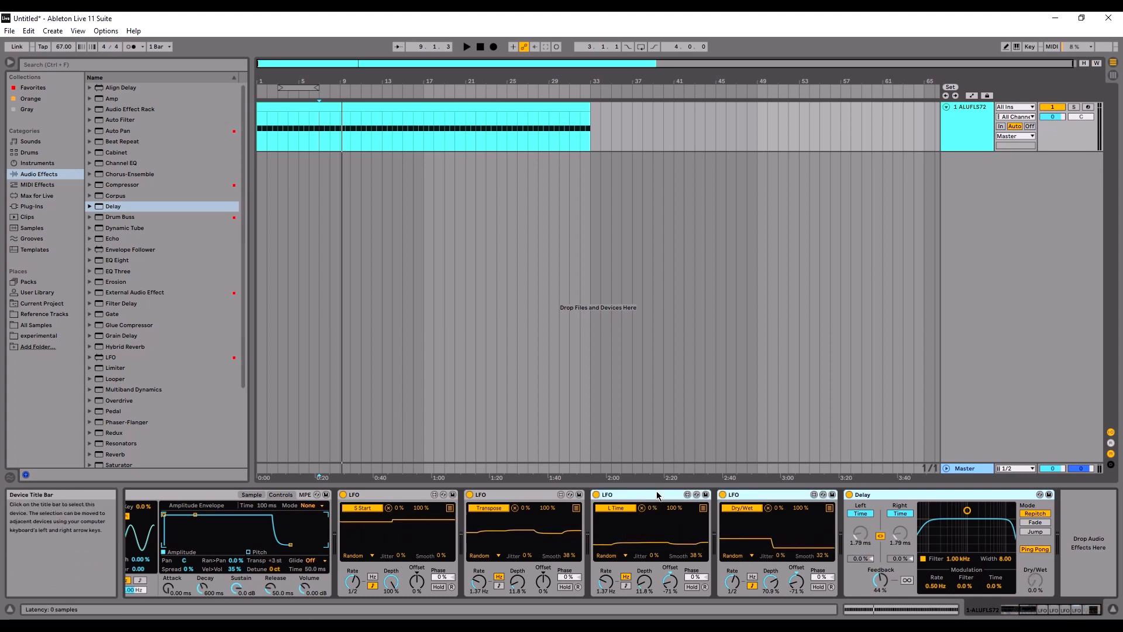
key(Delete)
click(514, 496)
scroll(514, 500, up, 5)
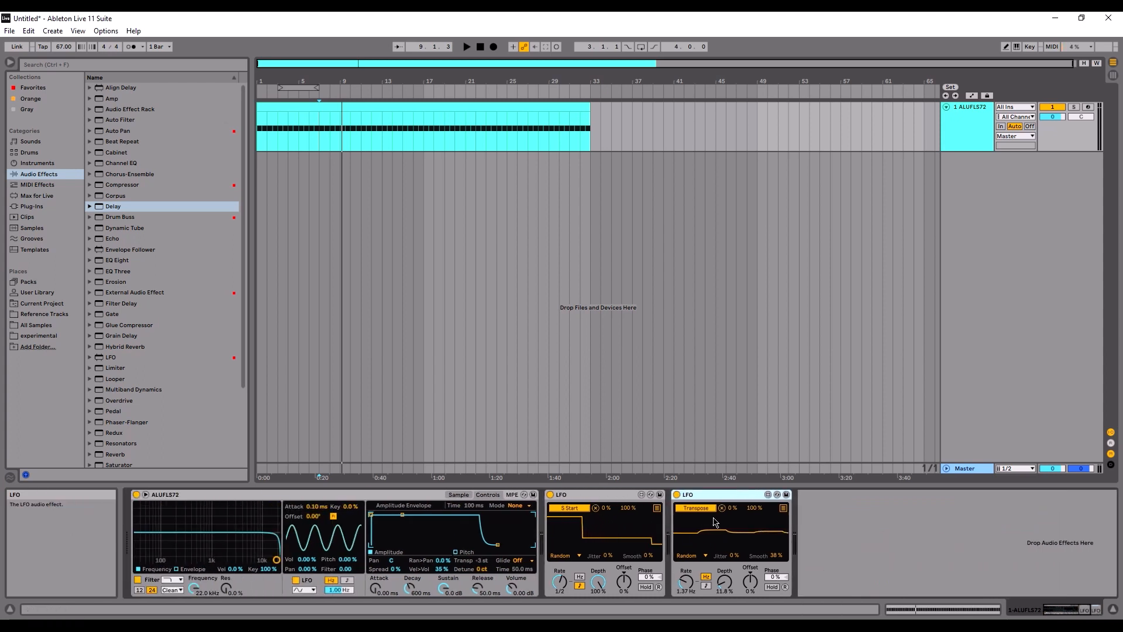
key(space)
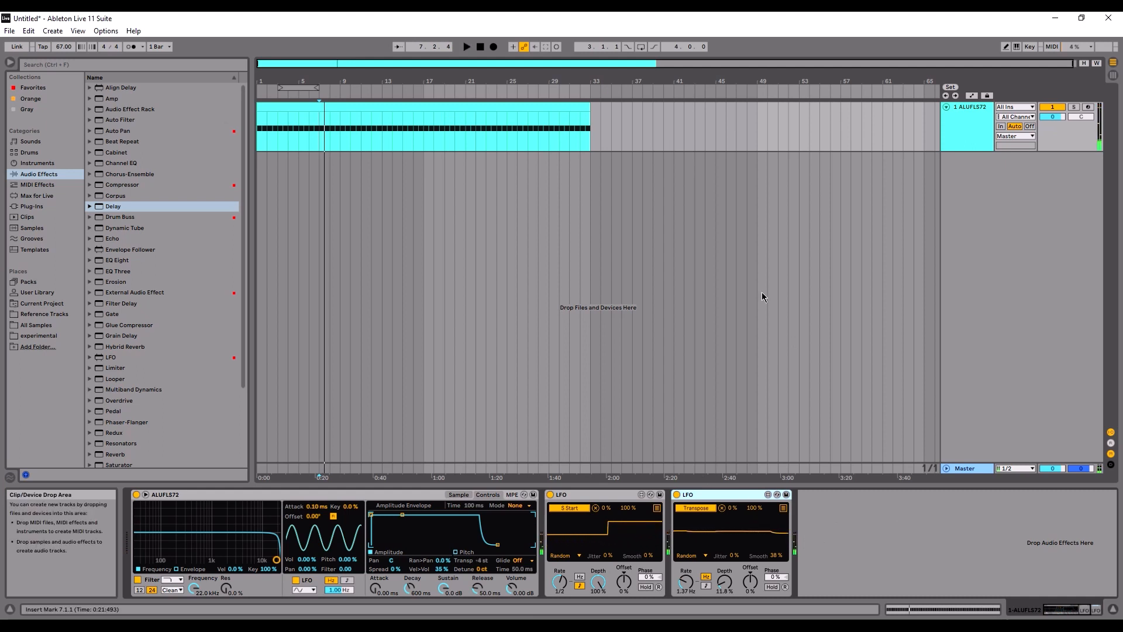
Group Simpler and its two LFOs into an Instrument Rack, show the chain list, and duplicate the ALUFLS72 chain
click(418, 107)
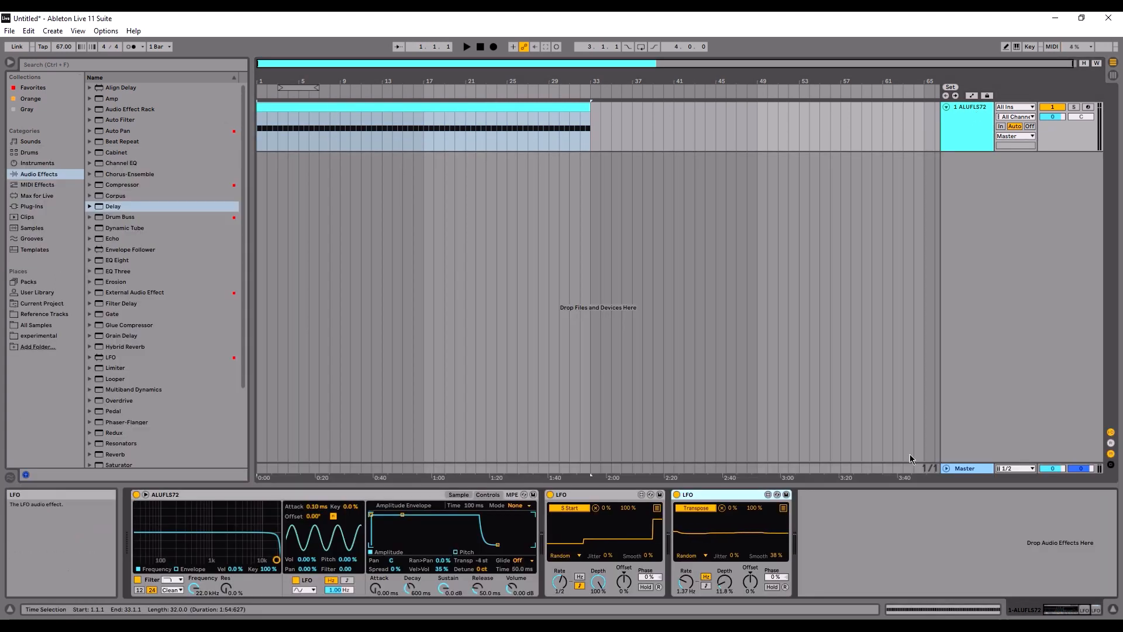
shift+click(352, 495)
key(ctrl+g)
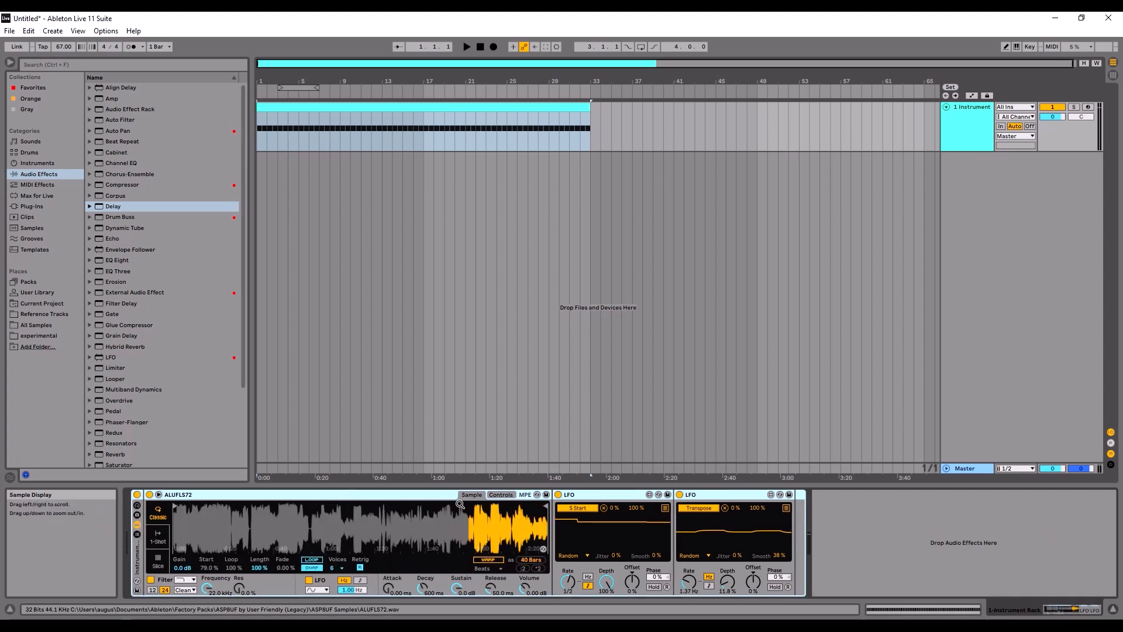
click(136, 534)
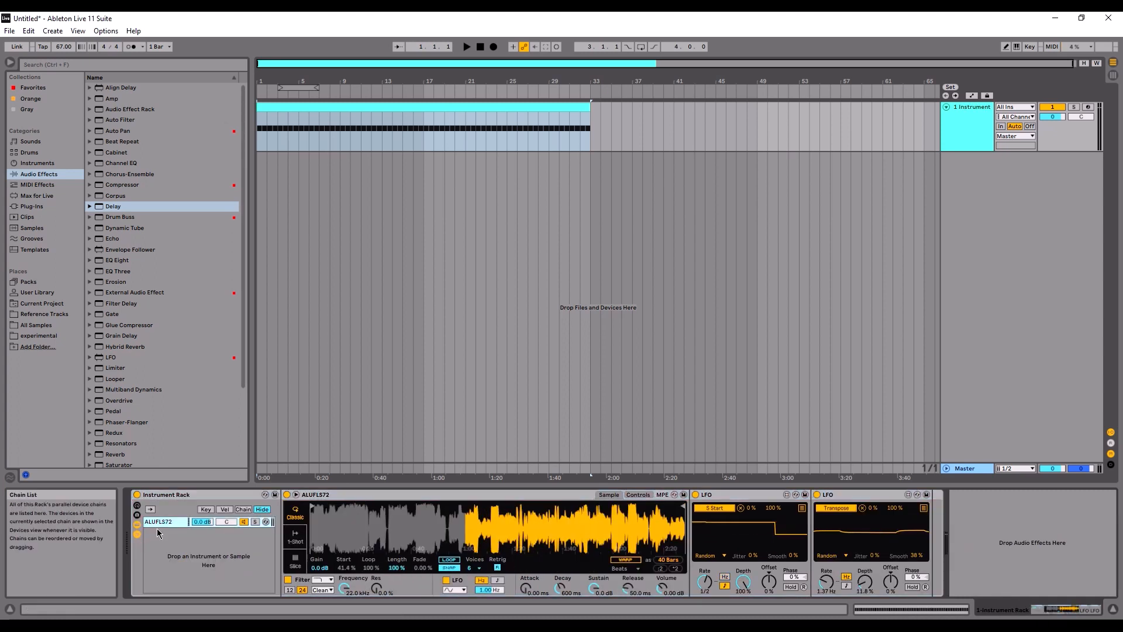
click(157, 526)
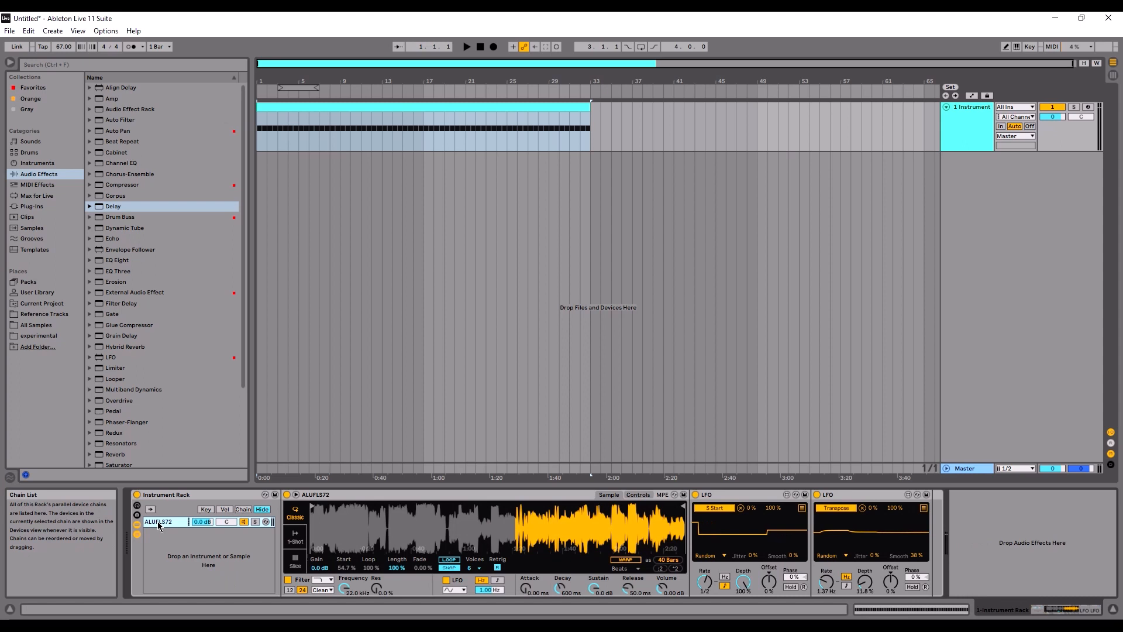
key(ctrl+d)
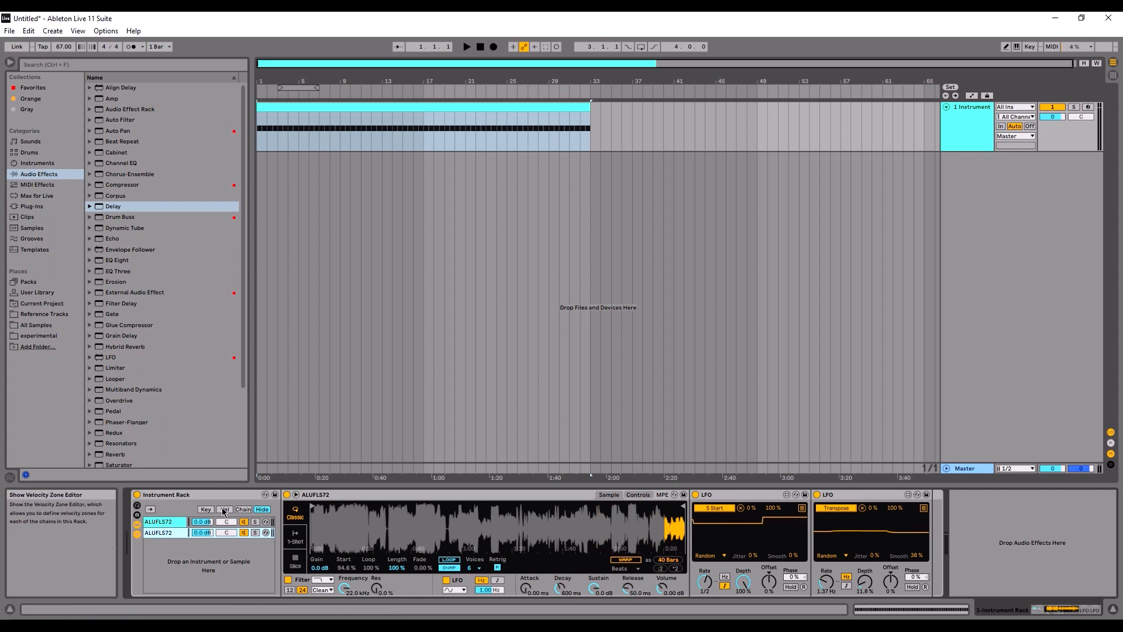
Distribute the velocity zones of the two ALUFLS72 chains equally across the velocity range
click(225, 510)
right_click(317, 533)
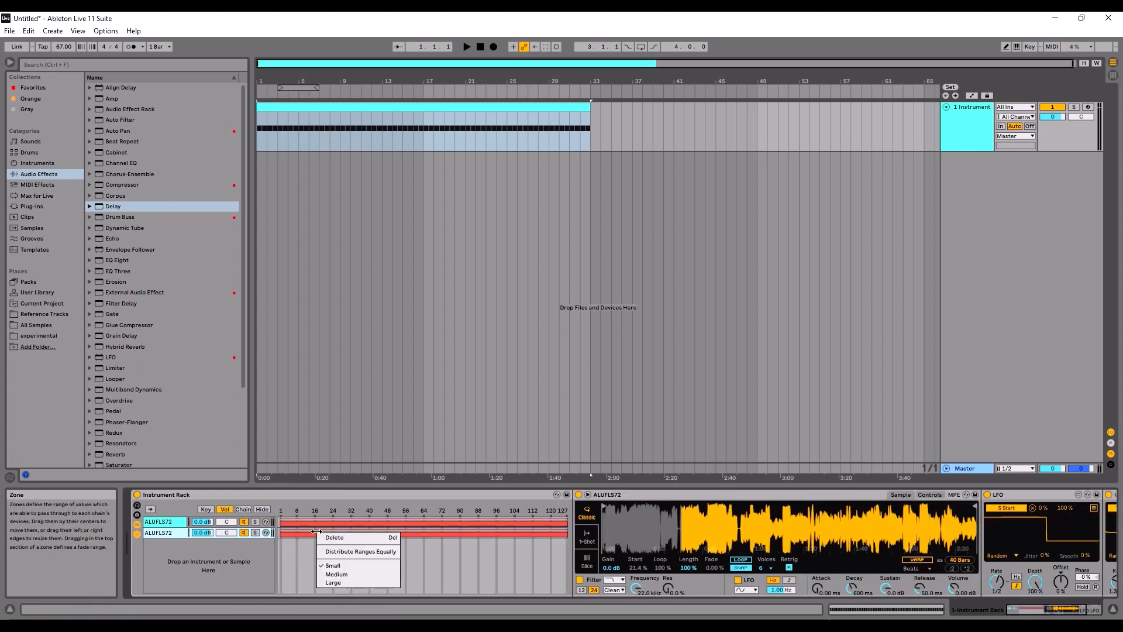
click(166, 532)
right_click(379, 528)
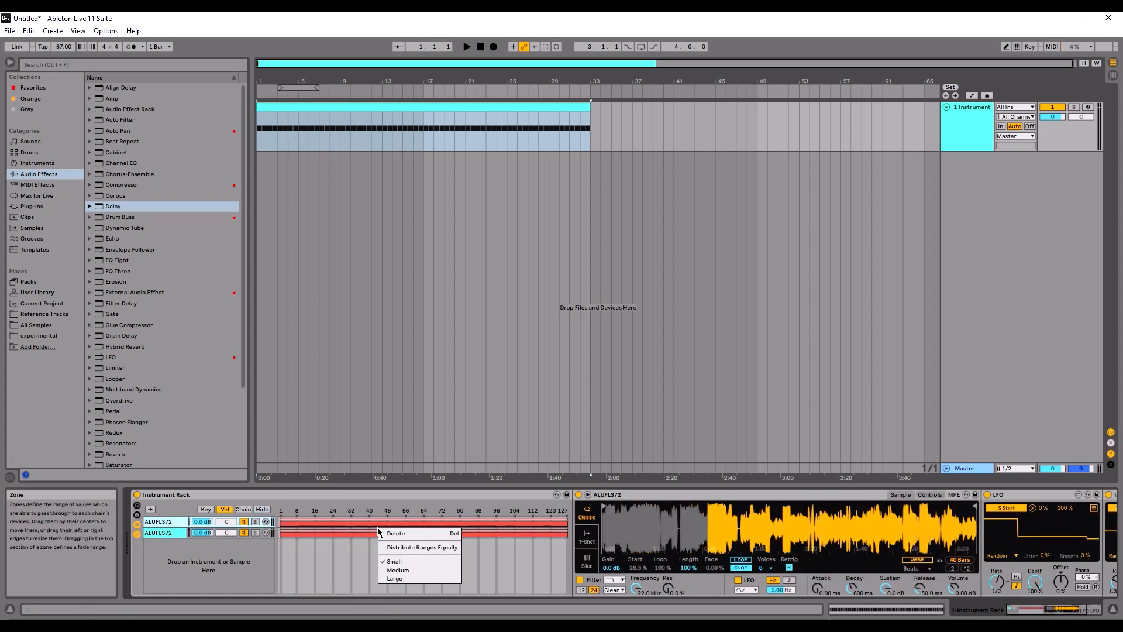
click(423, 549)
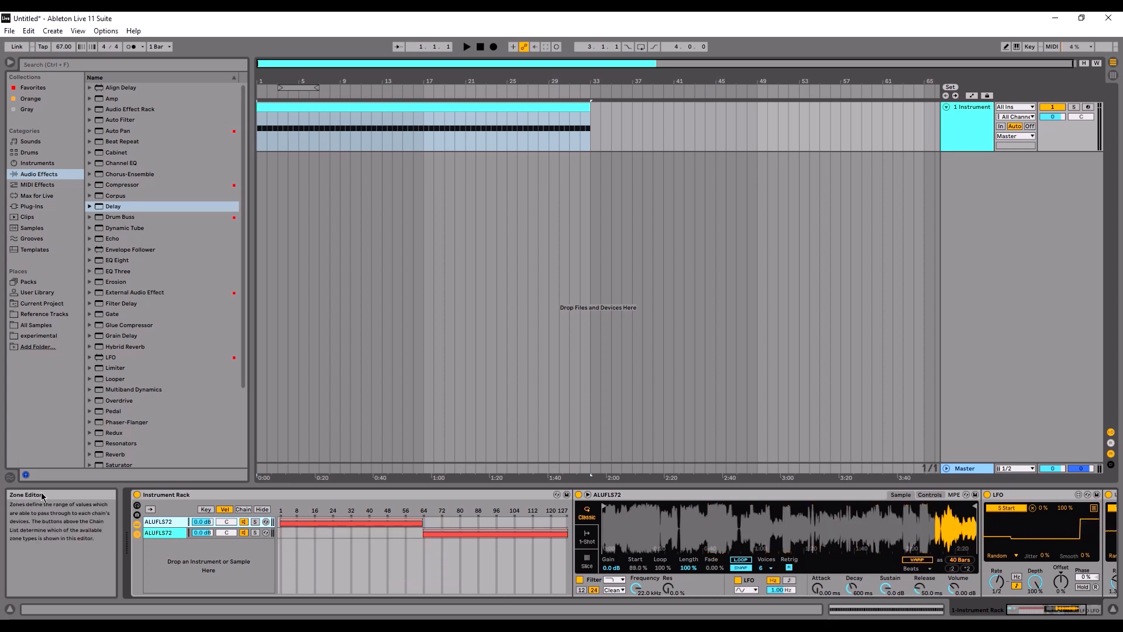
Check the C3 notes and their velocities in the clip, and return to the Instrument Rack
double_click(381, 106)
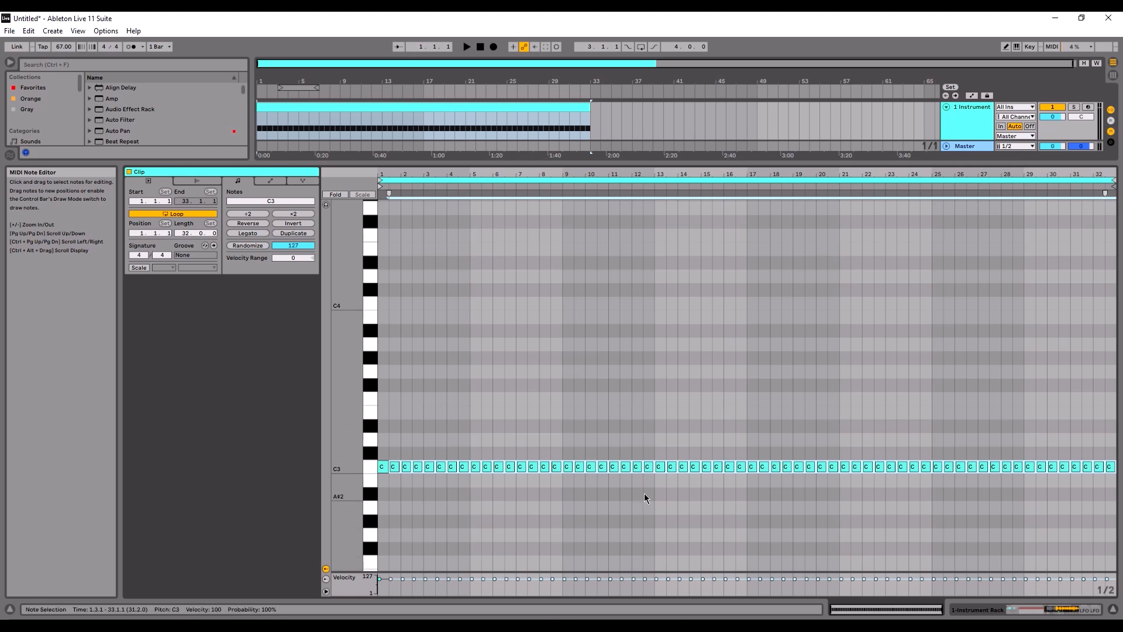
click(951, 122)
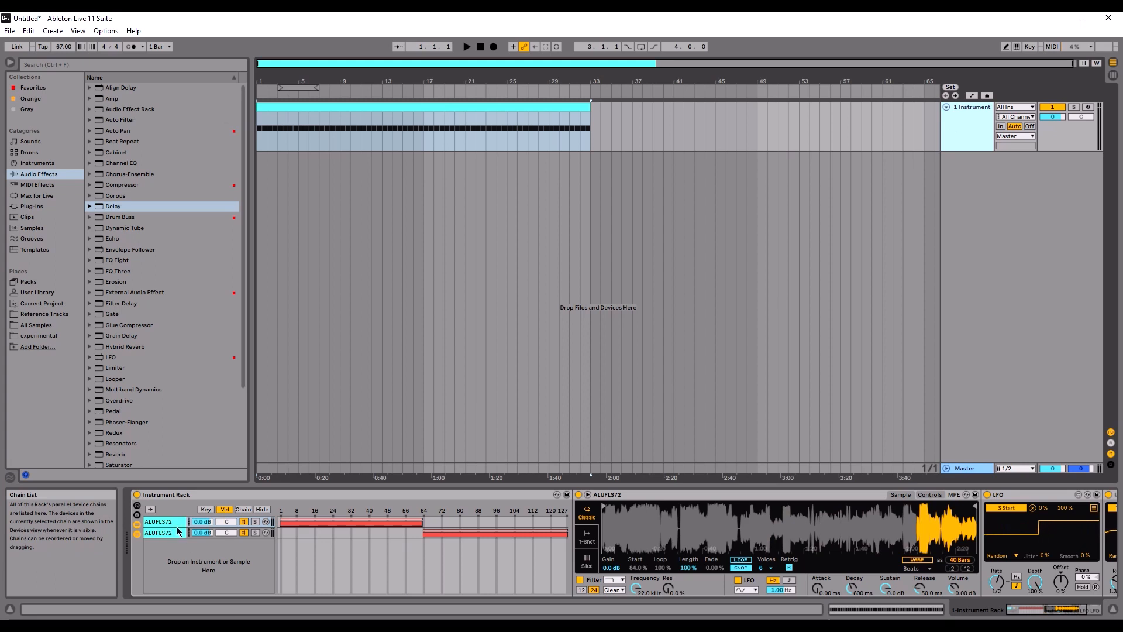
Show the Simpler controls of the selected ALUFLS72 chain and set its Vel>Vol amount to 0%
click(166, 533)
click(165, 521)
click(165, 522)
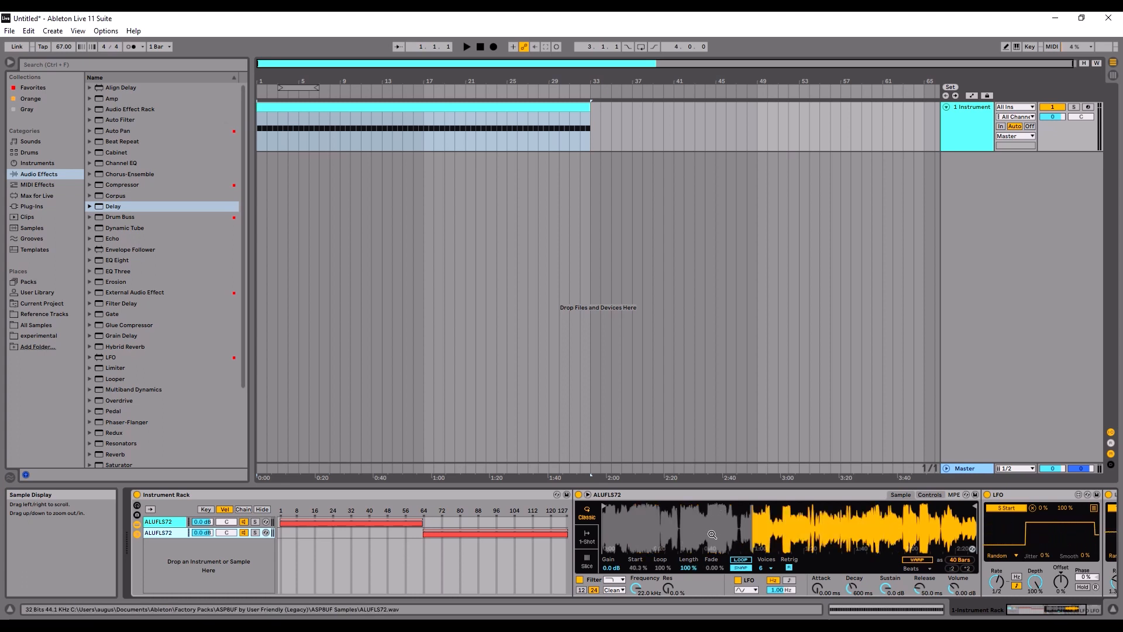
click(929, 496)
click(903, 496)
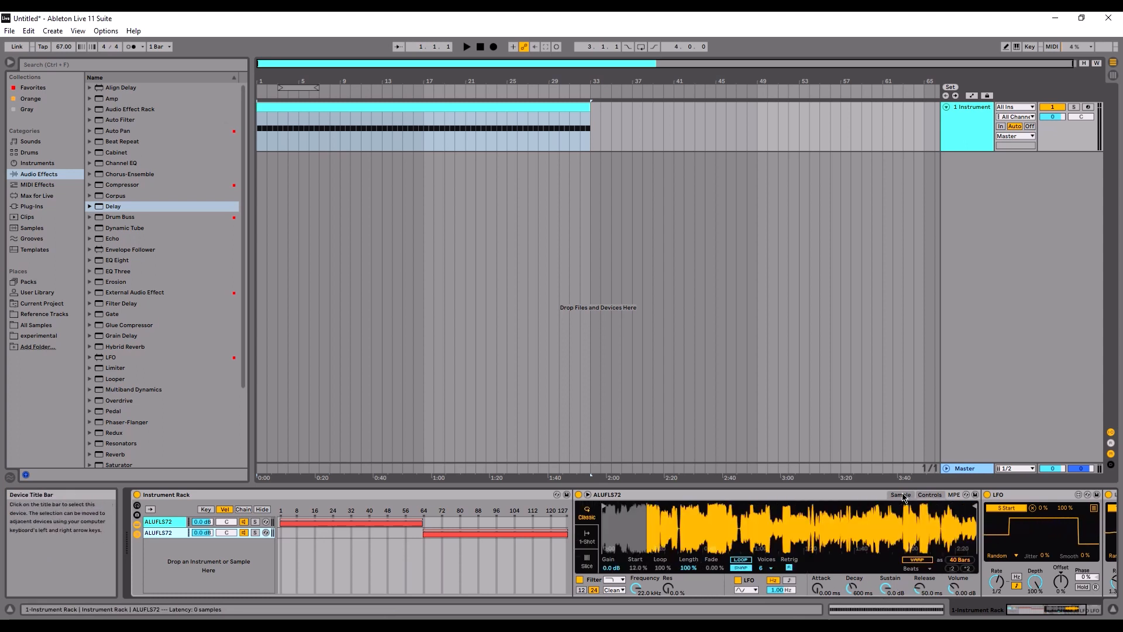
click(931, 495)
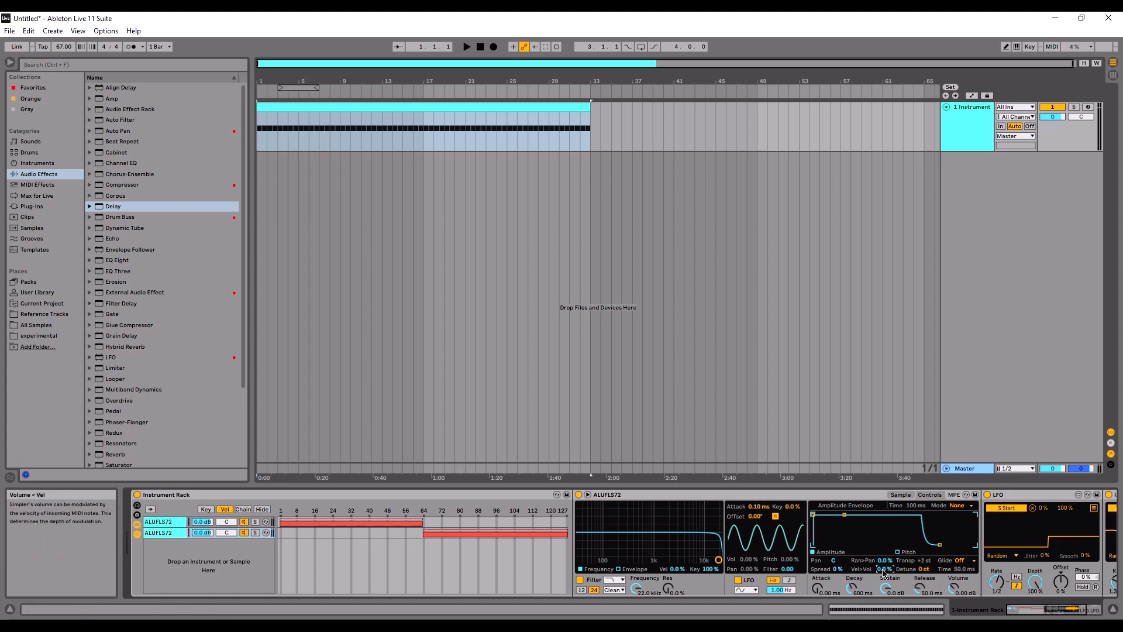
Play back the opening bars of the clip briefly, and select the clip's full 32-bar range from 1.1.1
key(space)
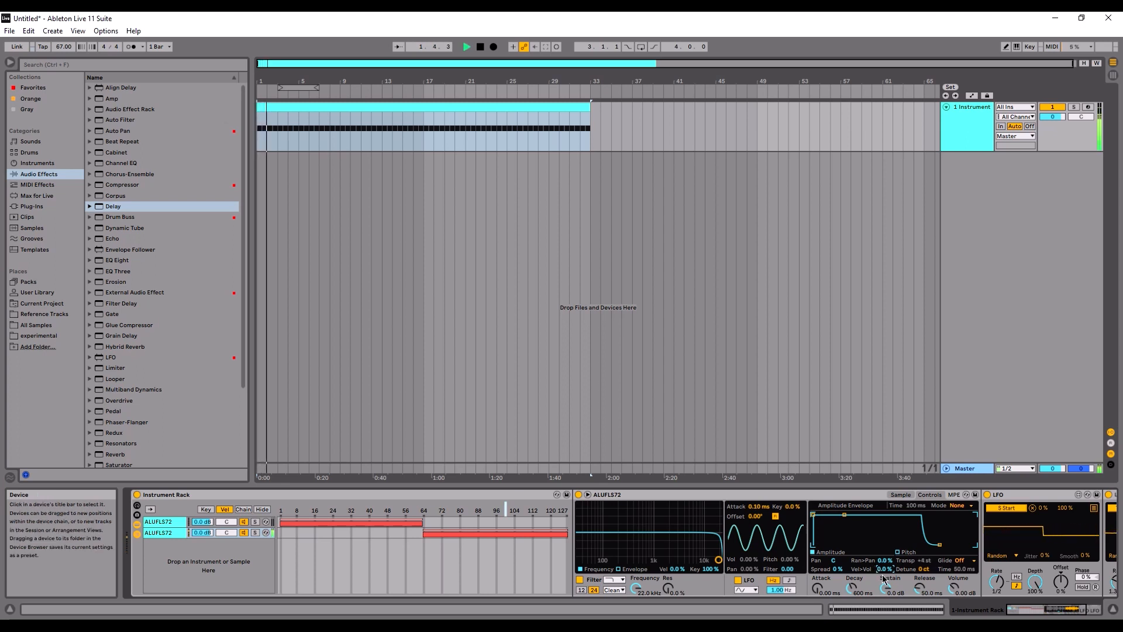
key(space)
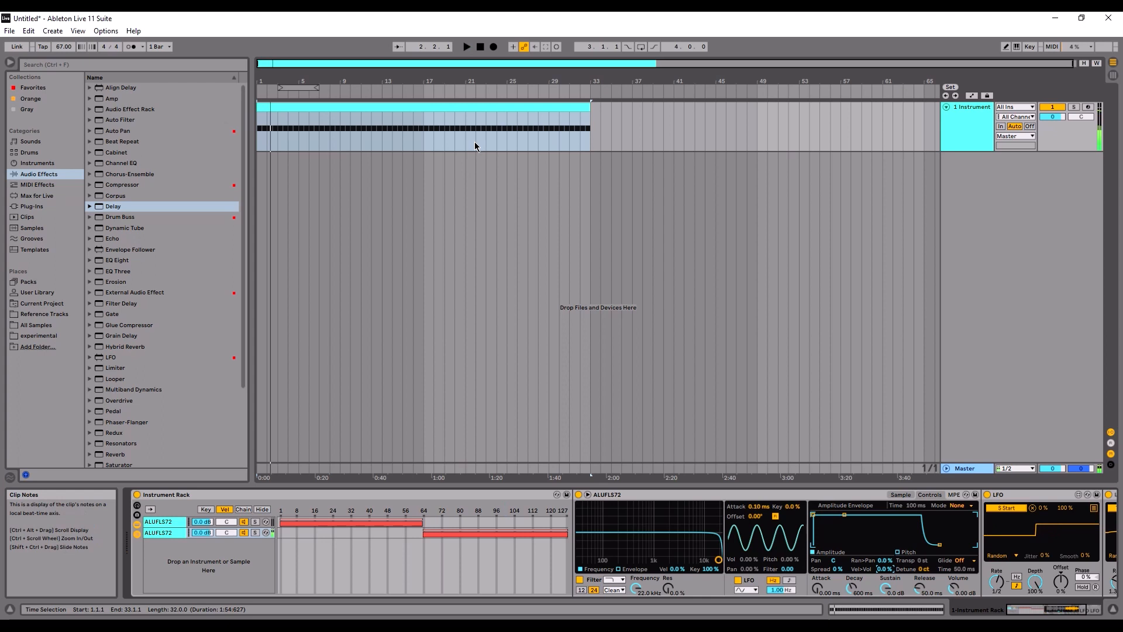
click(447, 109)
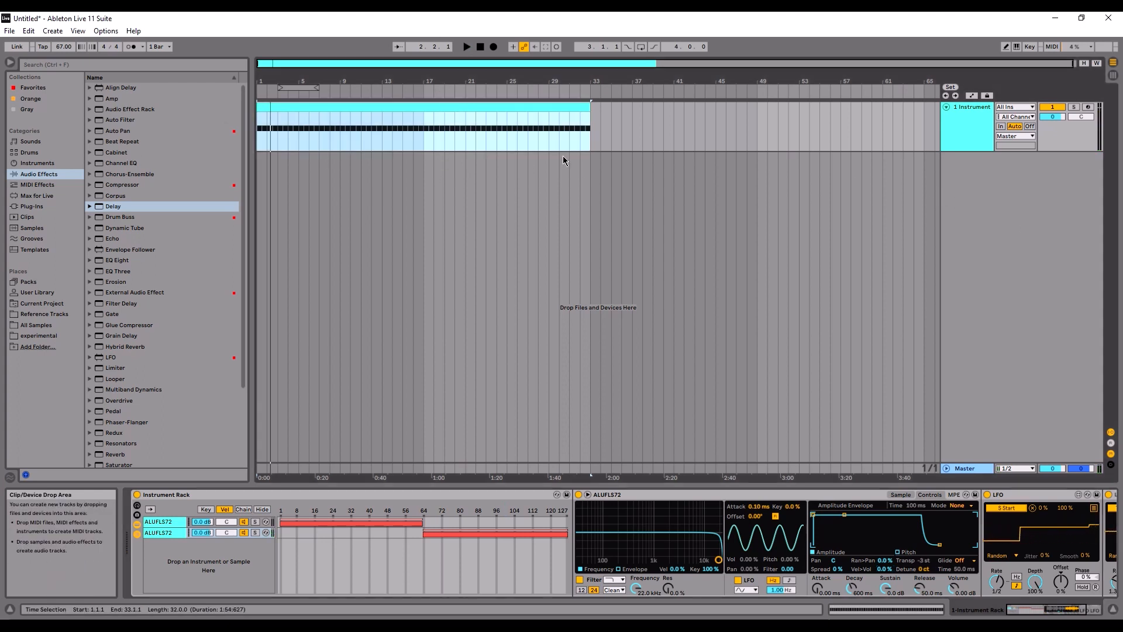
drag(592, 125, 240, 106)
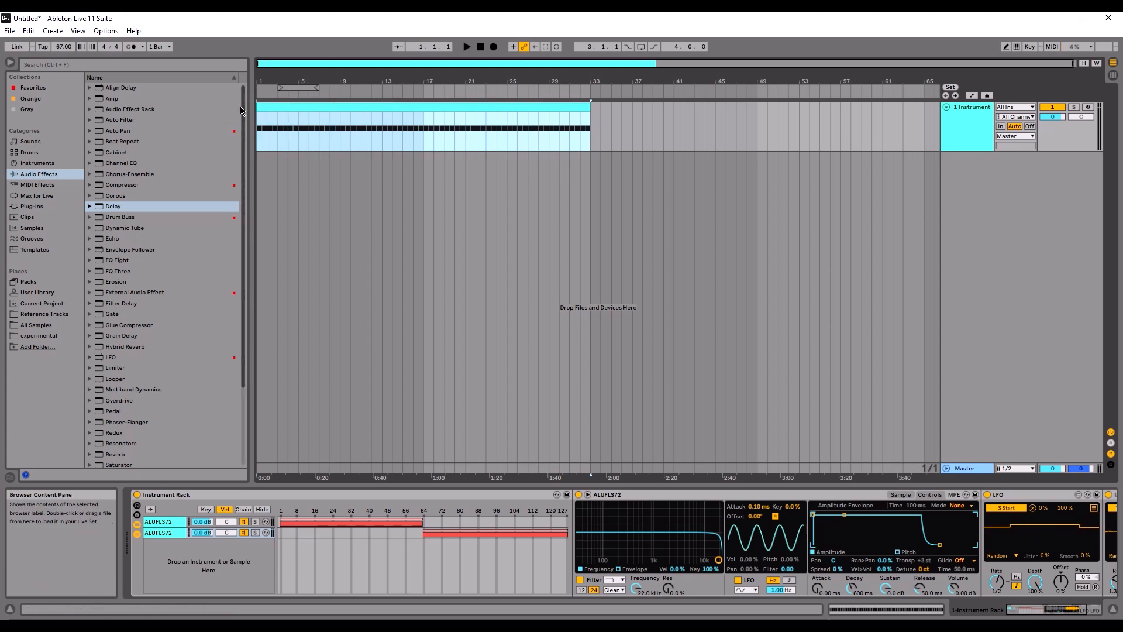
ctrl+scroll(263, 140, up, 4)
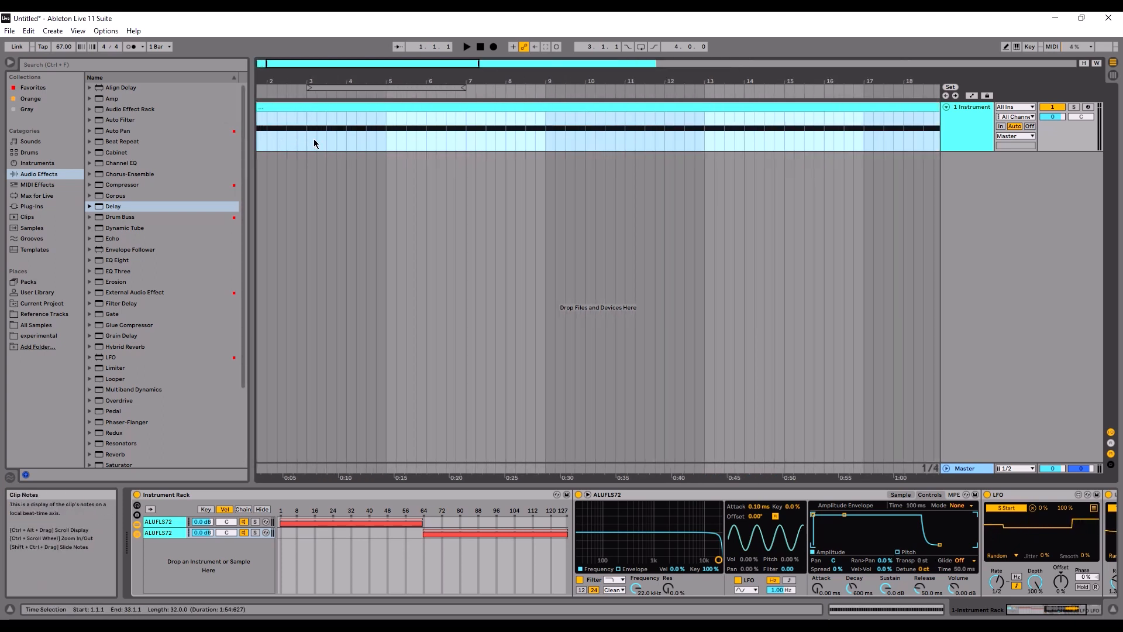
ctrl+scroll(515, 187, down, 2)
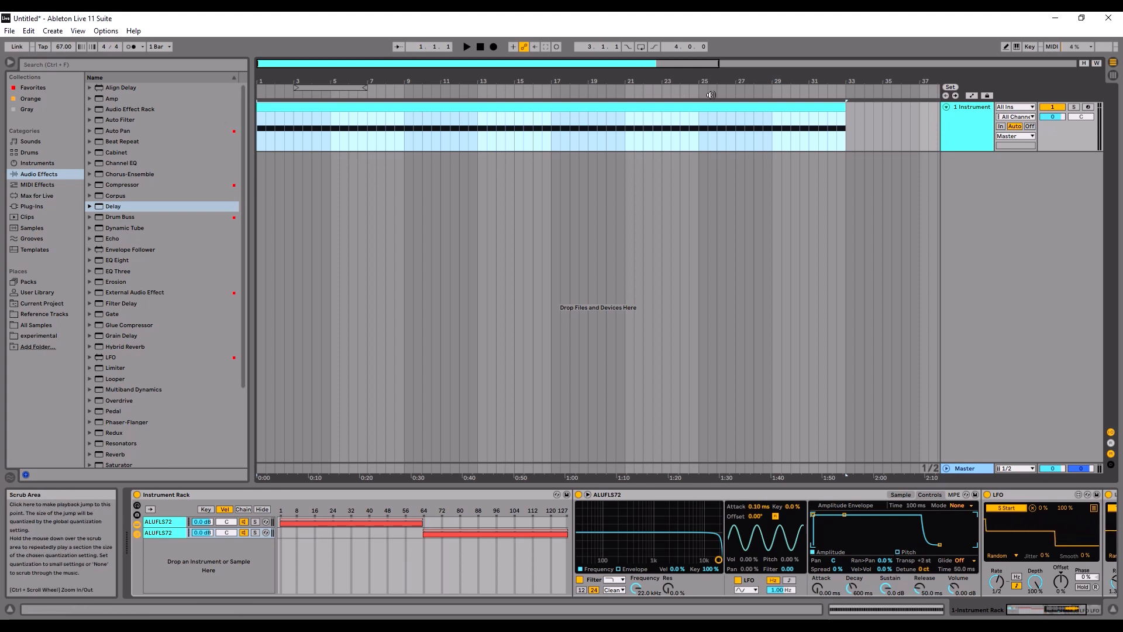
Start an audio export of the selected range as WAV and set the bit depth to 24
key(ctrl+shift+r)
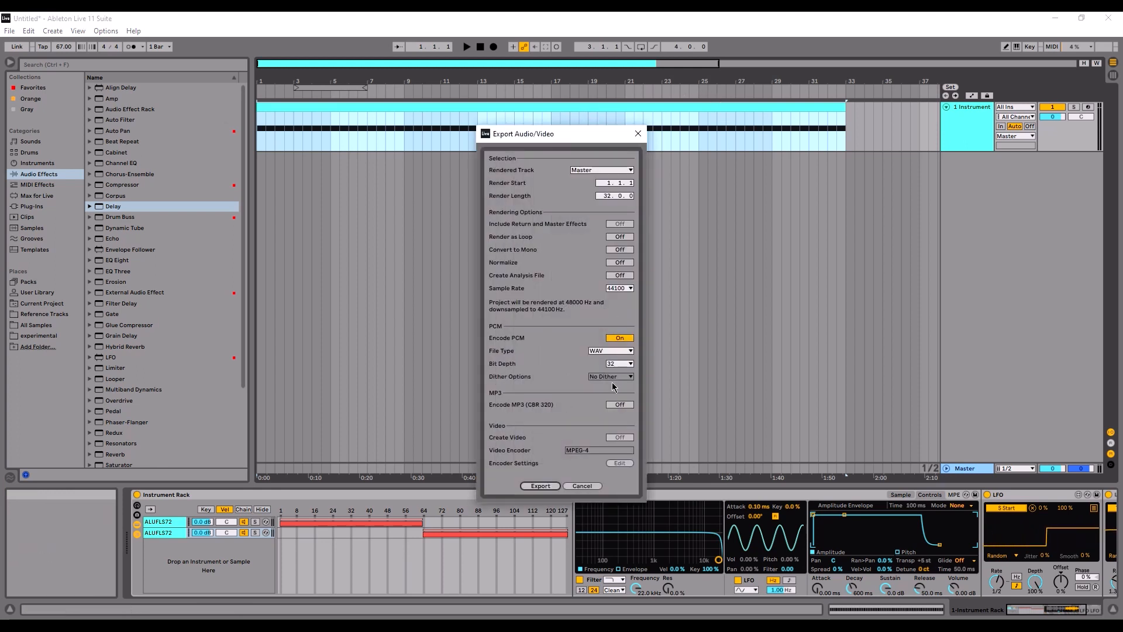
click(619, 364)
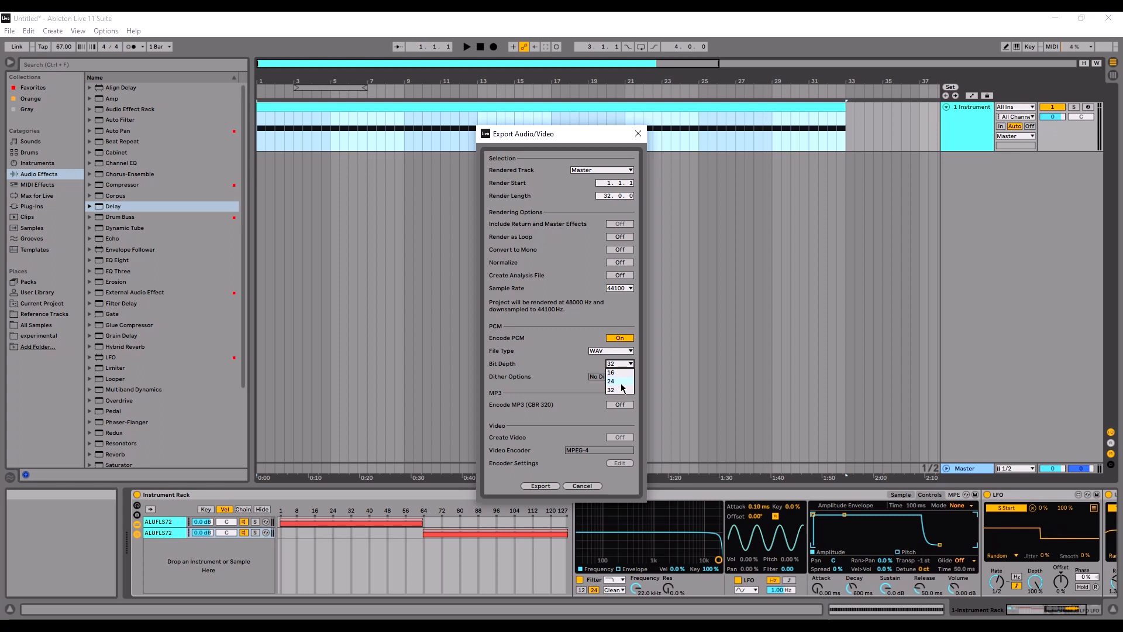
click(620, 381)
Export the audio as "64 Slices uf" in the Octa sample Chains folder
click(541, 485)
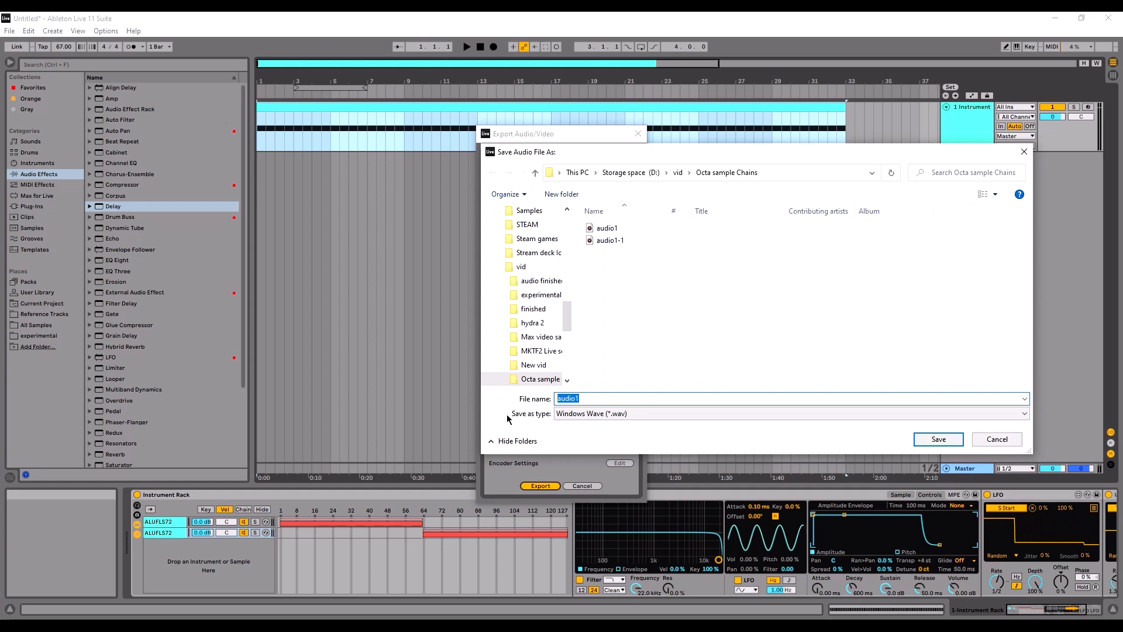
text(64 S)
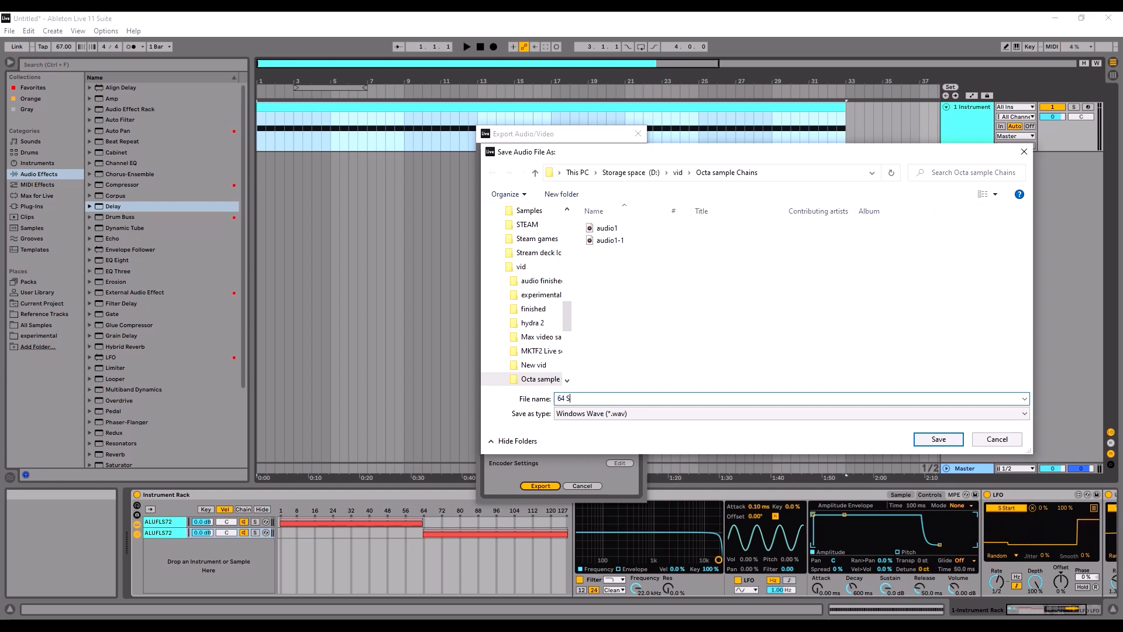
text(lices Uf Sample pack whatever)
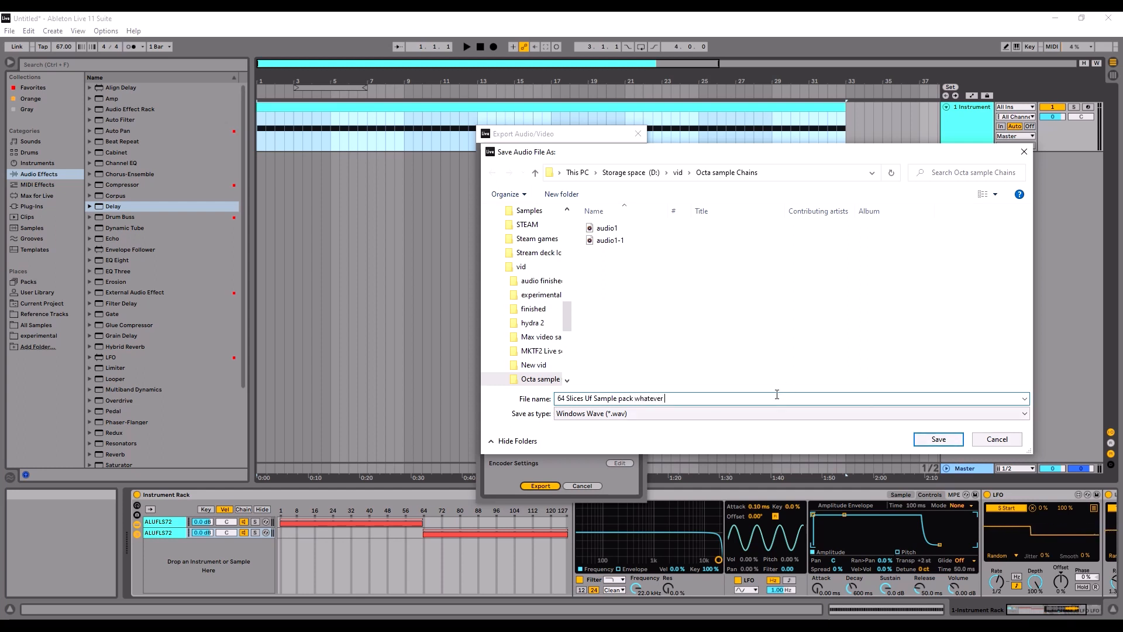
drag(777, 395, 591, 386)
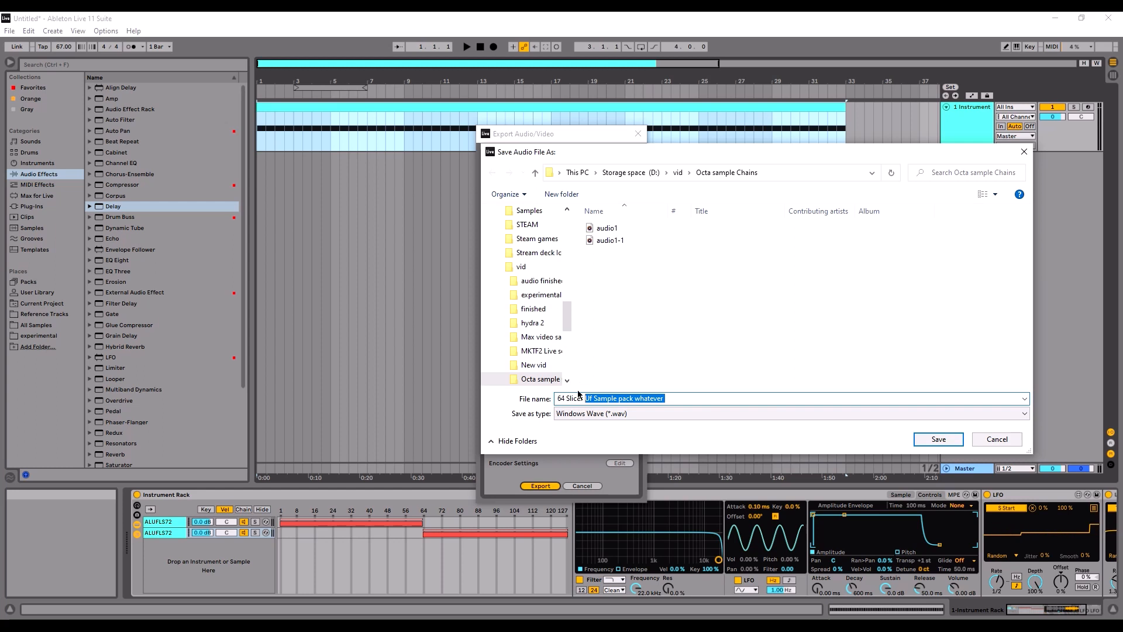
key(BackSpace)
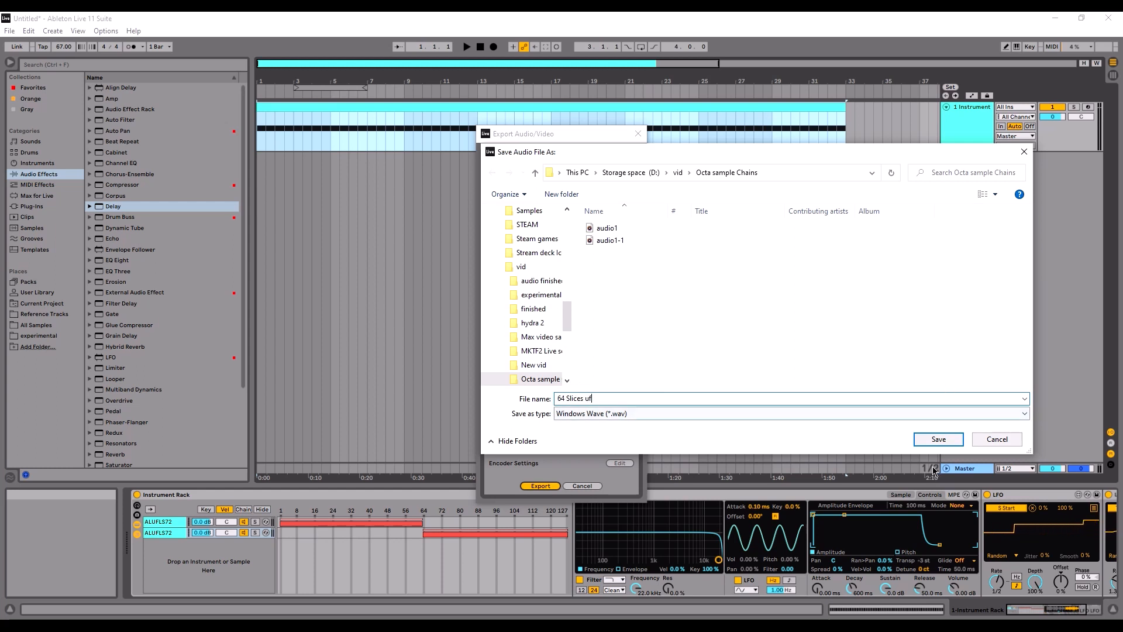
click(935, 439)
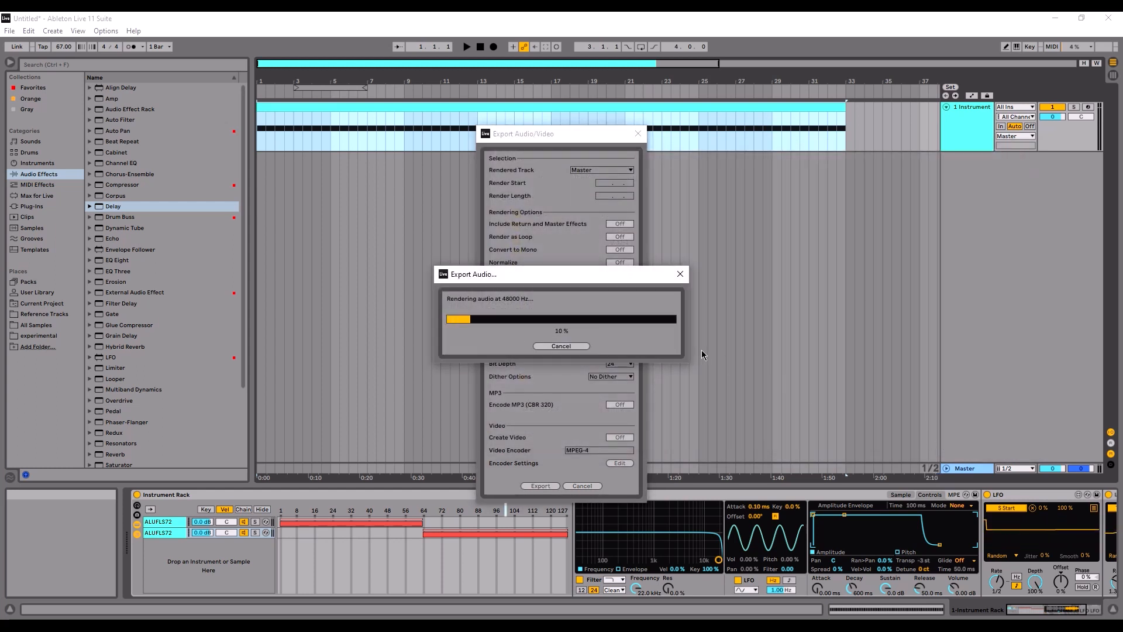